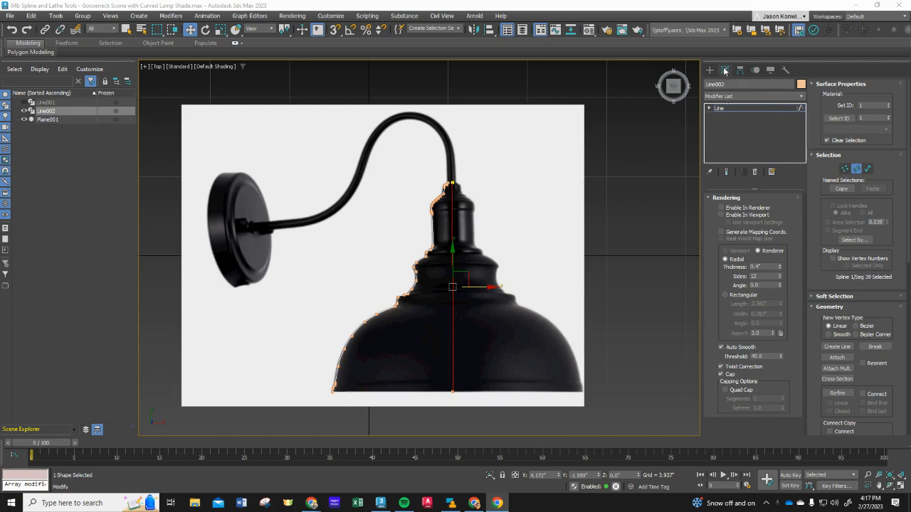
# - Apply a Lathe modifier to the lamp shade's half-profile spline, Line002
pyautogui.click(725, 97)
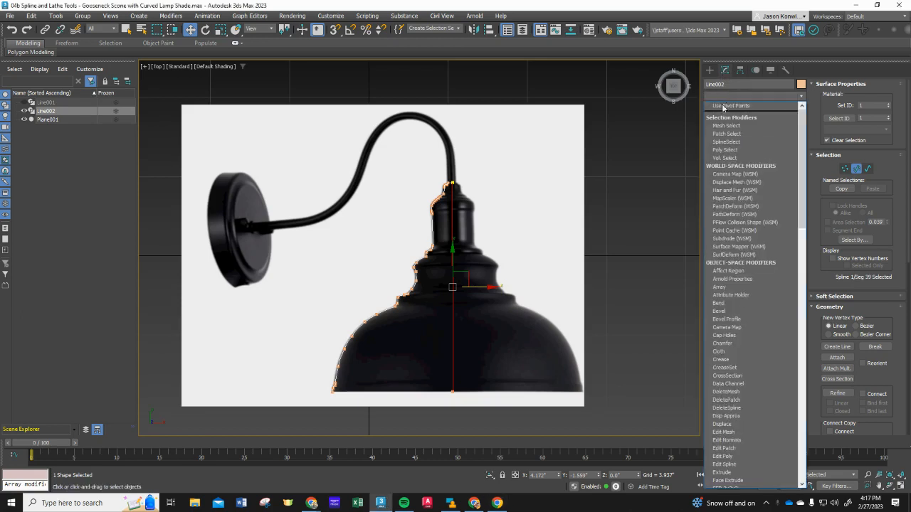
pyautogui.scroll(-5, 741, 213)
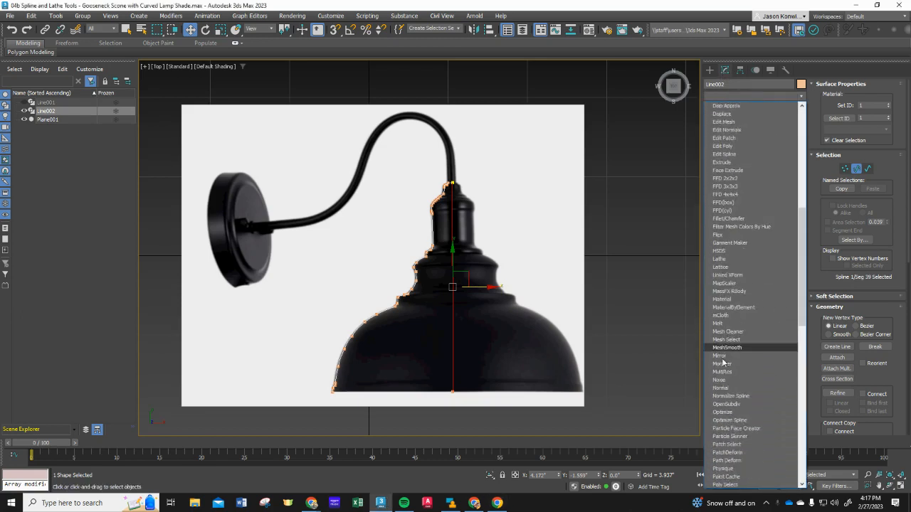
pyautogui.scroll(-10, 723, 363)
pyautogui.scroll(-5, 722, 369)
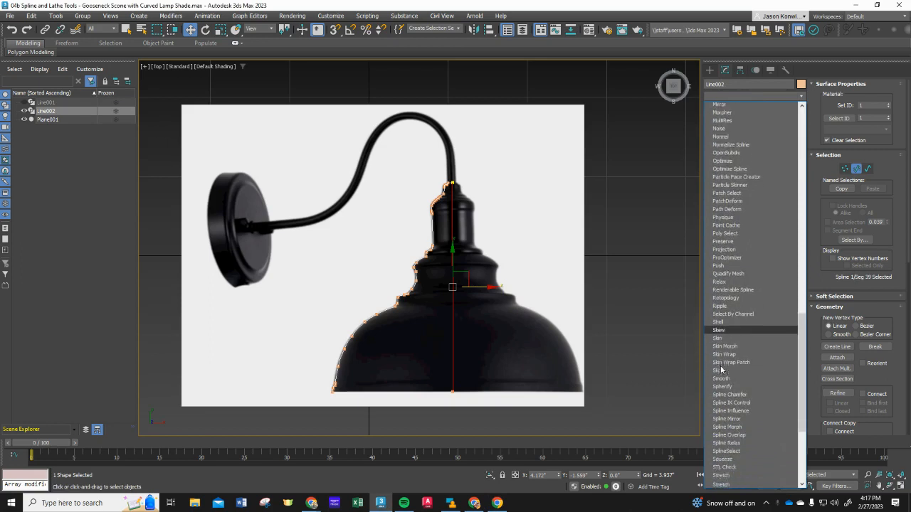
pyautogui.scroll(5, 721, 367)
pyautogui.scroll(4, 721, 363)
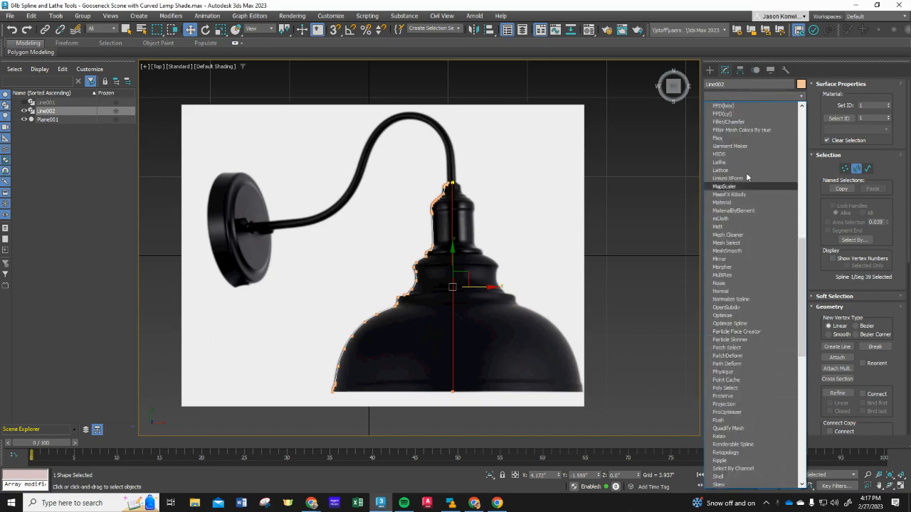
pyautogui.click(720, 162)
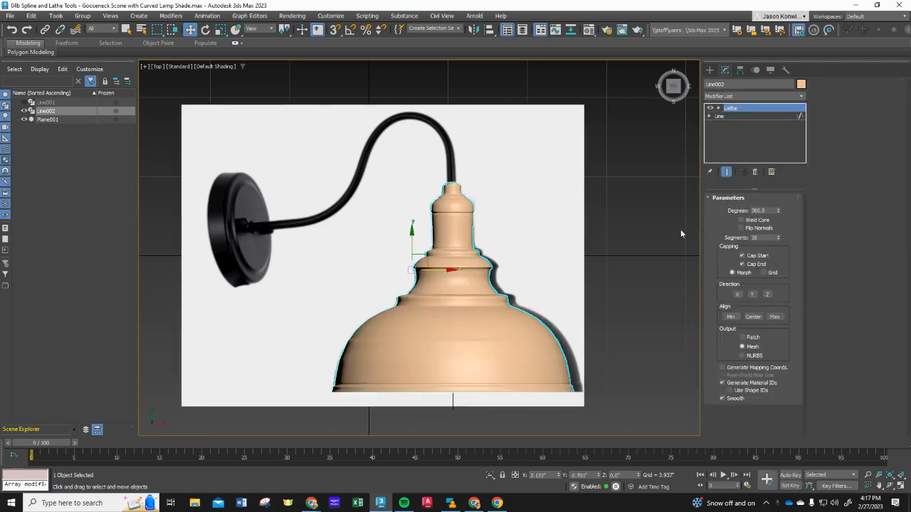
# - Try out partial sweep angles on the lathed shade and set its Degrees back to 360
pyautogui.click(779, 211)
pyautogui.moveTo(785, 175); pyautogui.dragTo(758, 48)
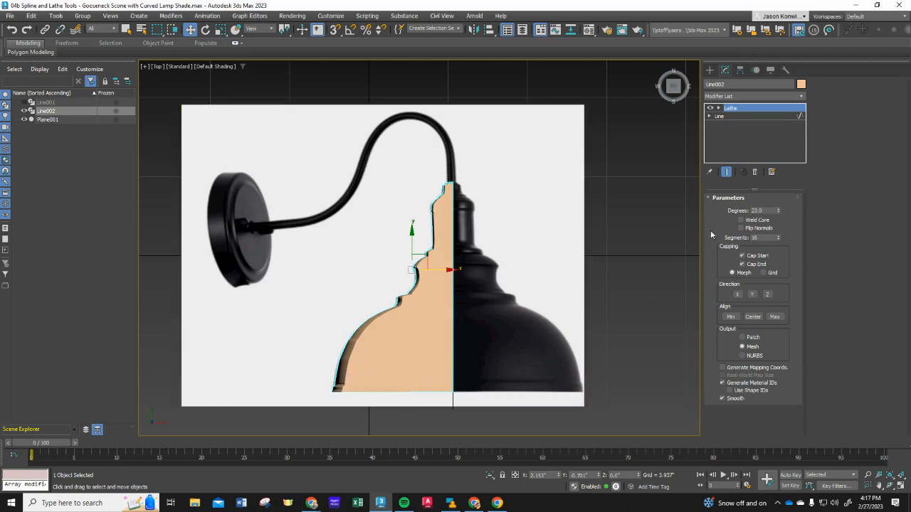
pyautogui.moveTo(777, 212)
pyautogui.mouseDown()
pyautogui.moveTo(780, 5)
pyautogui.moveTo(776, 211)
pyautogui.mouseUp()
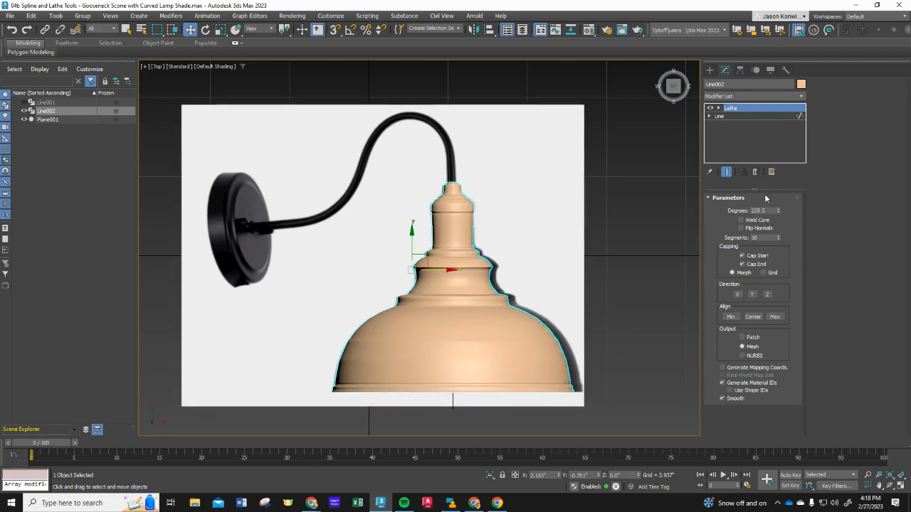
pyautogui.doubleClick(761, 211)
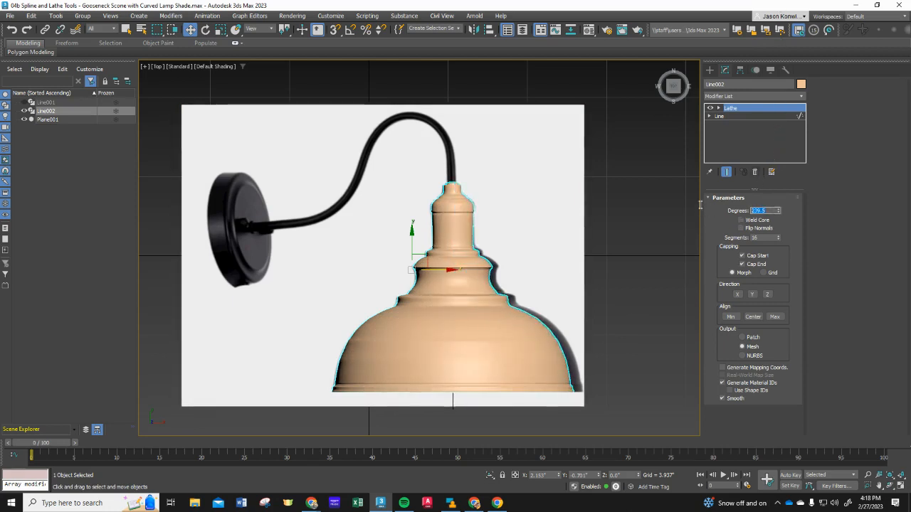
pyautogui.write('360')
pyautogui.press('Return')
# - Try the Weld Core option on the lathed shade while viewing it from its open underside, and turn it off again
pyautogui.keyDown('alt'); pyautogui.moveTo(622, 414); pyautogui.dragTo(606, 340, button='middle'); pyautogui.keyUp('alt')
pyautogui.click(742, 263)
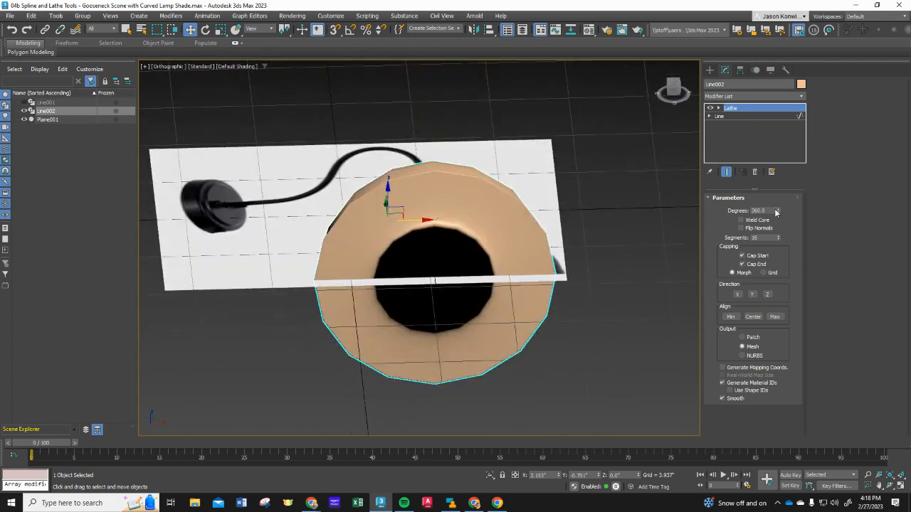
pyautogui.moveTo(778, 212); pyautogui.dragTo(804, 199)
pyautogui.click(742, 221)
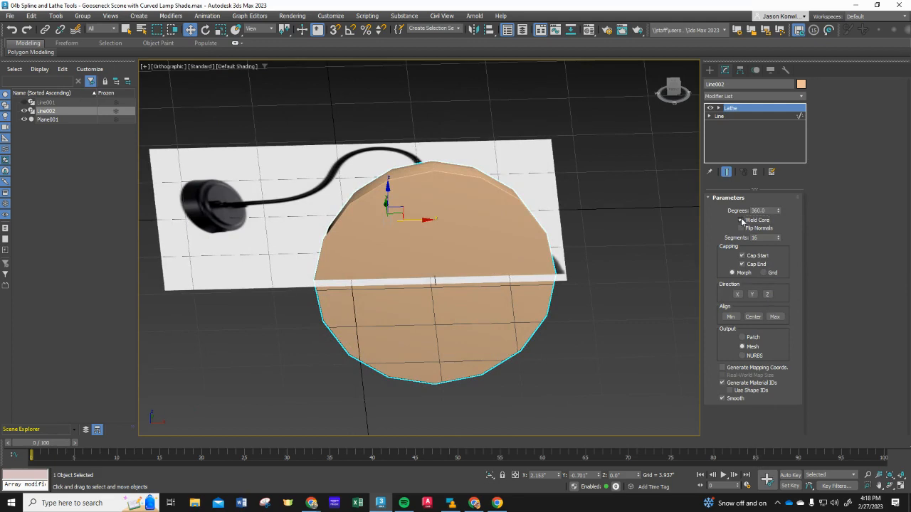
pyautogui.click(742, 221)
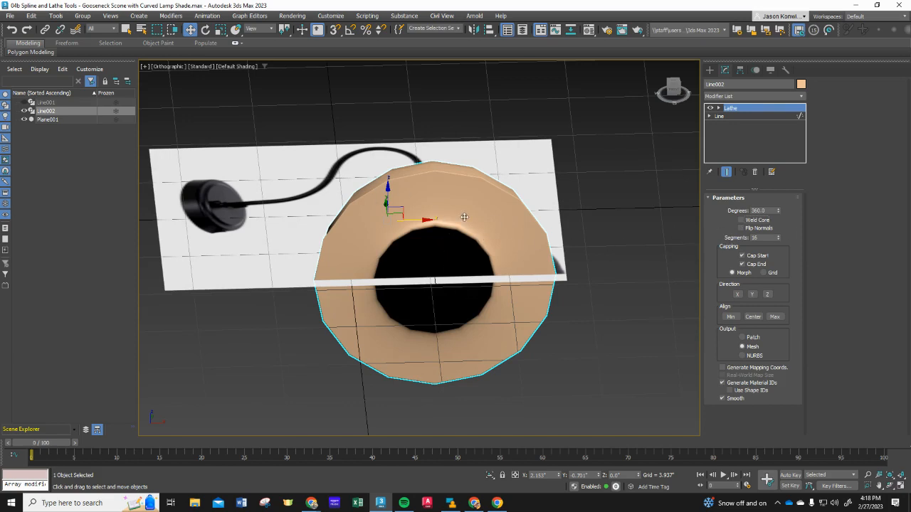
# - Try Flip Normals on the lathed shade, check it in the Top view, and switch the option off again
pyautogui.click(742, 229)
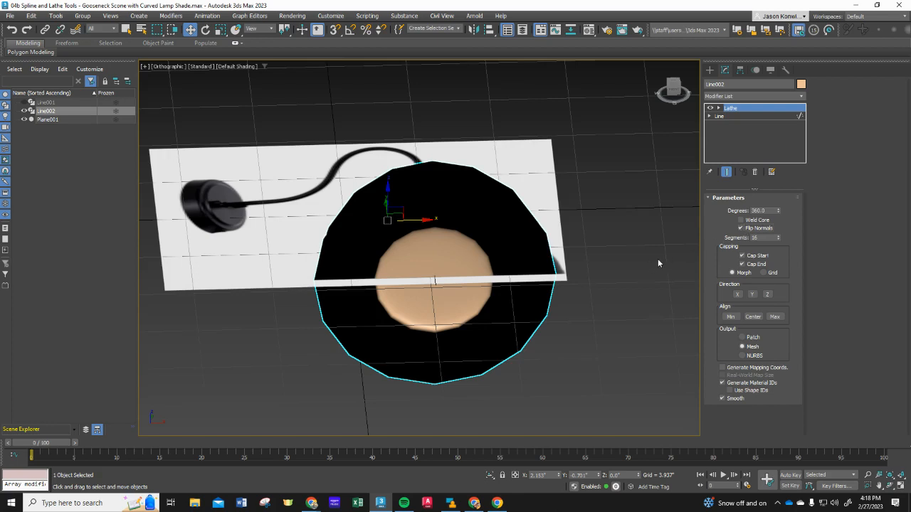
pyautogui.click(171, 66)
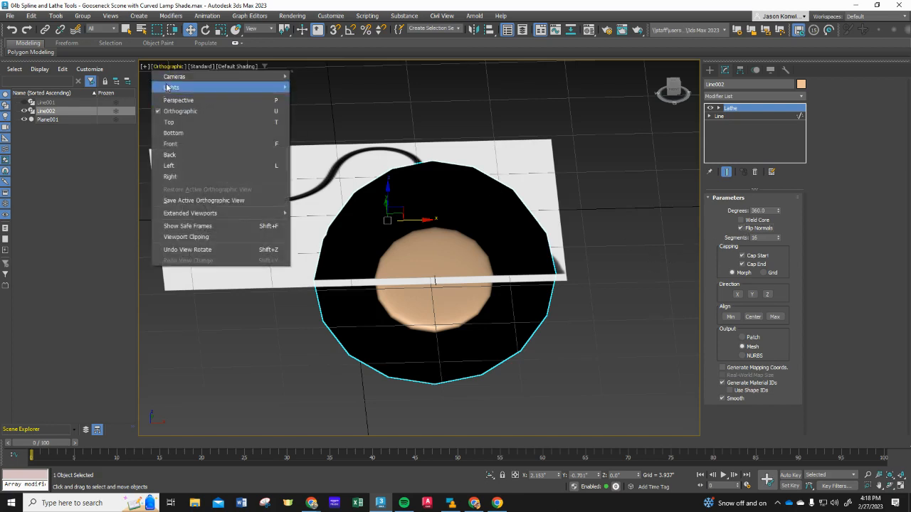
pyautogui.click(177, 123)
pyautogui.scroll(6, 515, 240)
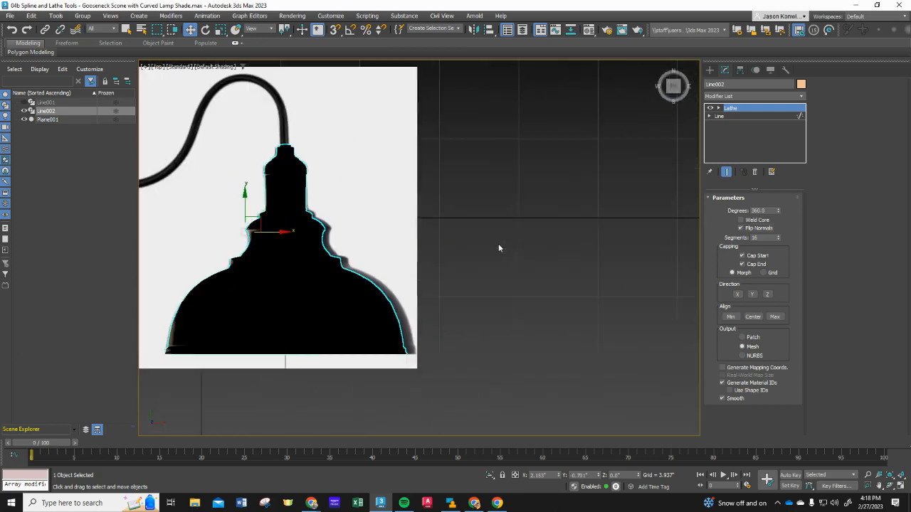
pyautogui.click(740, 228)
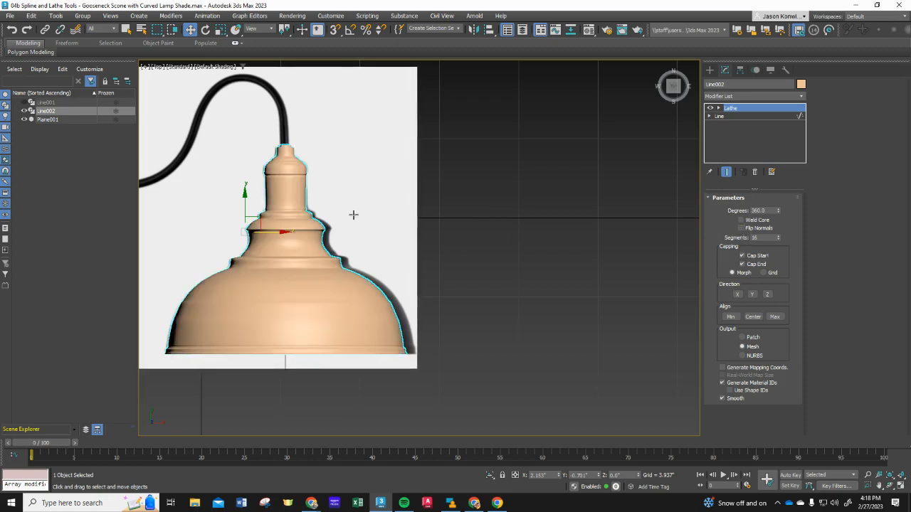
# - Try the X and Z lathe directions on the shade and set the direction back to Y
pyautogui.click(737, 294)
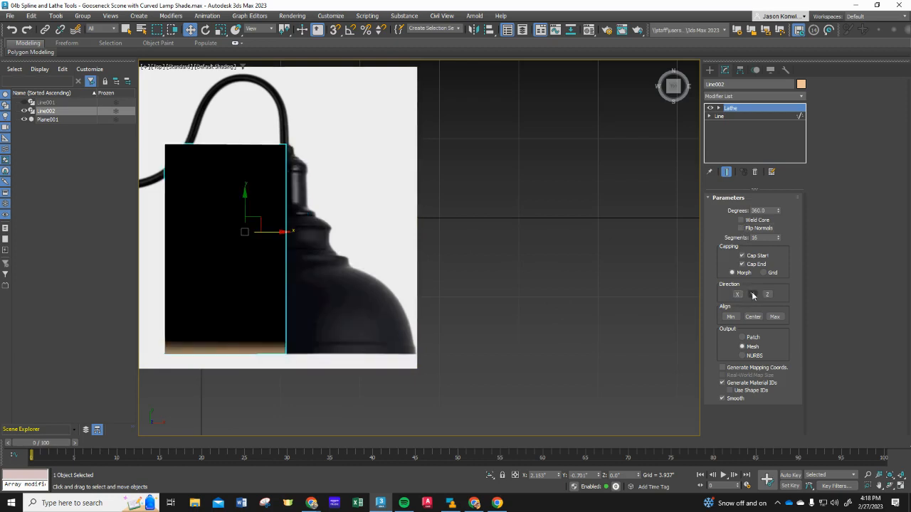
pyautogui.click(753, 294)
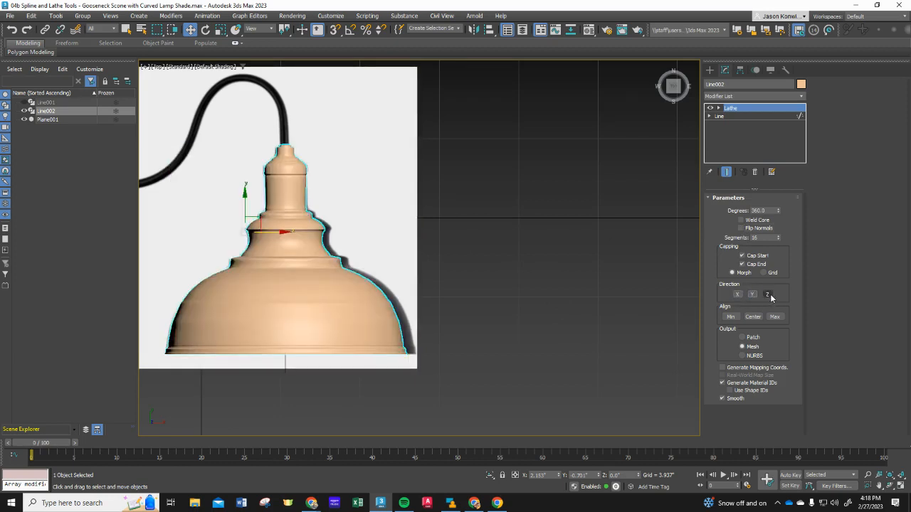
pyautogui.click(768, 295)
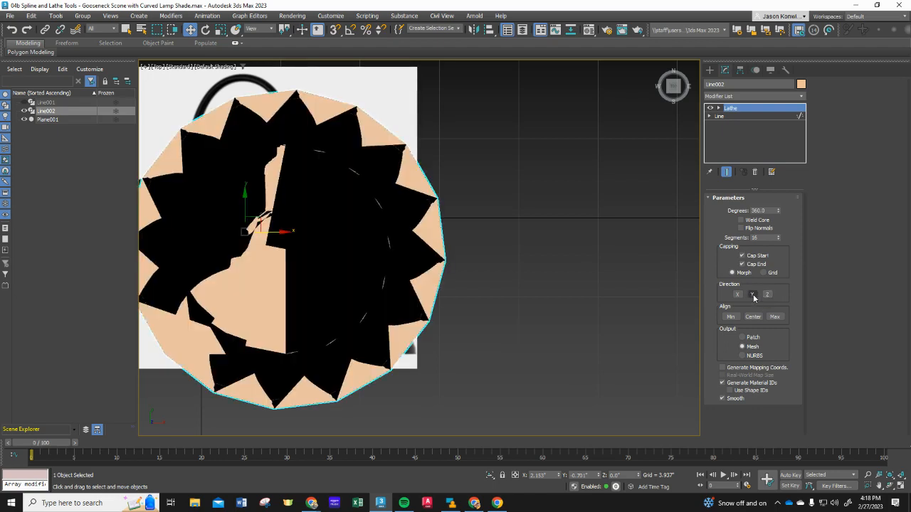
pyautogui.click(753, 295)
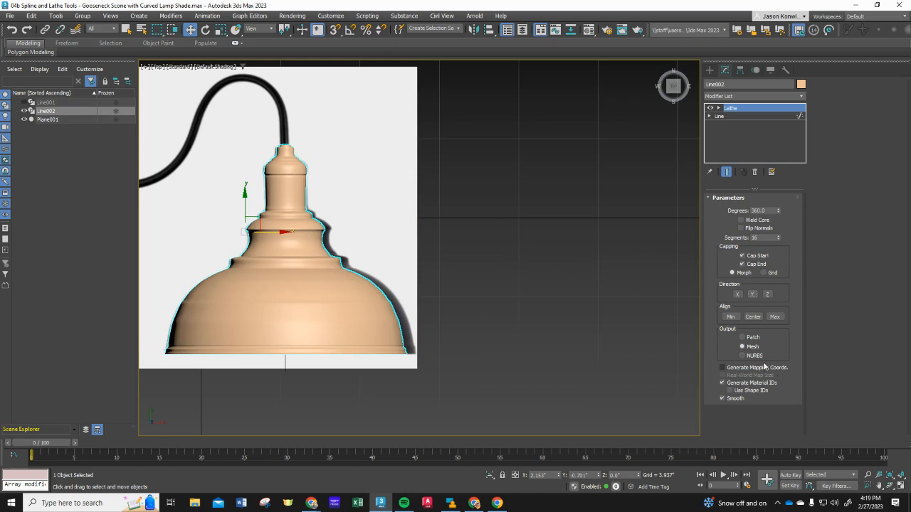
# - Try the Min, Center and Max alignments of the lathe axis on the shade
pyautogui.click(775, 317)
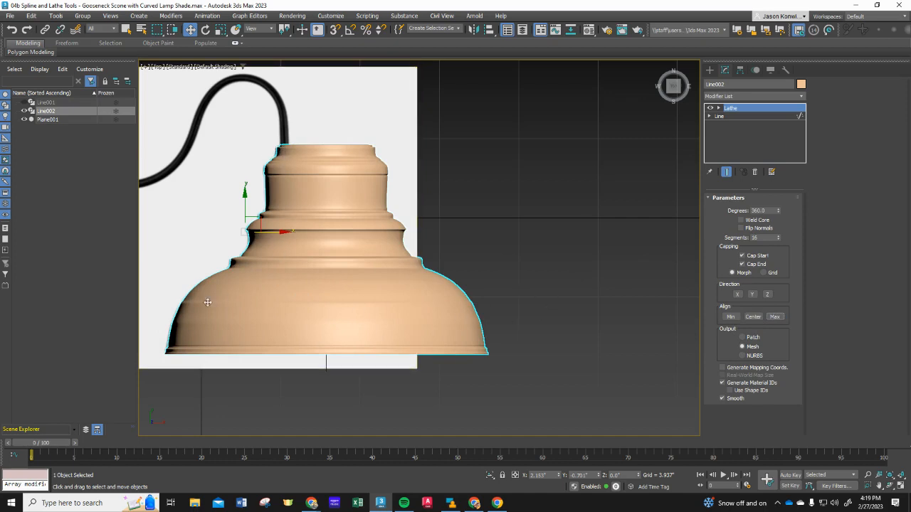
pyautogui.click(754, 318)
pyautogui.click(731, 317)
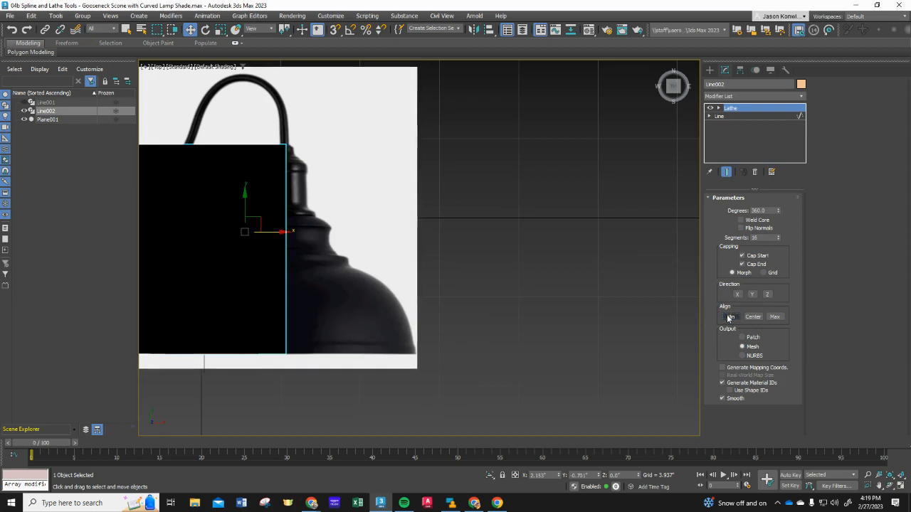
pyautogui.click(753, 317)
pyautogui.click(776, 316)
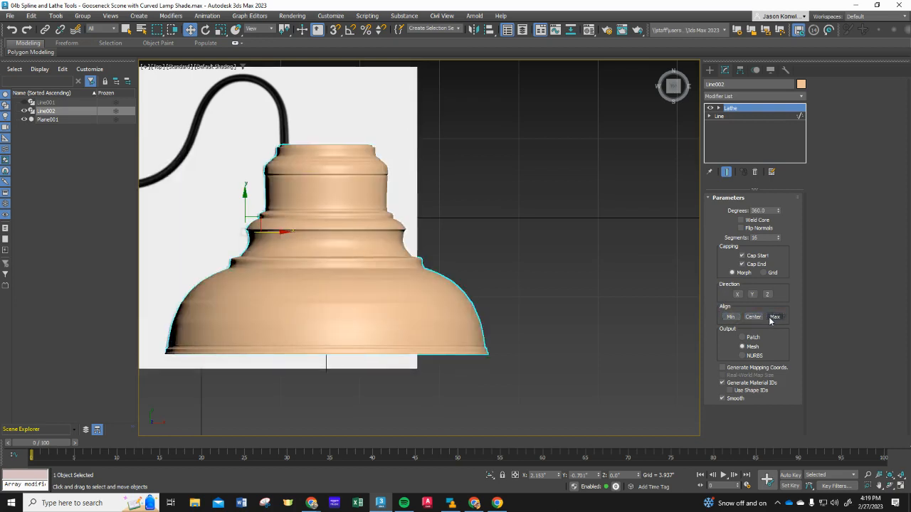
pyautogui.click(755, 318)
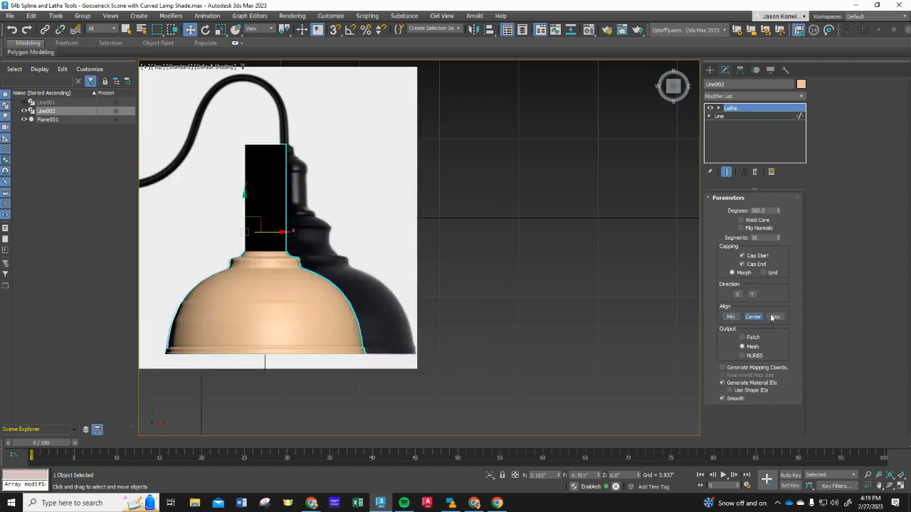
pyautogui.click(774, 317)
pyautogui.click(733, 318)
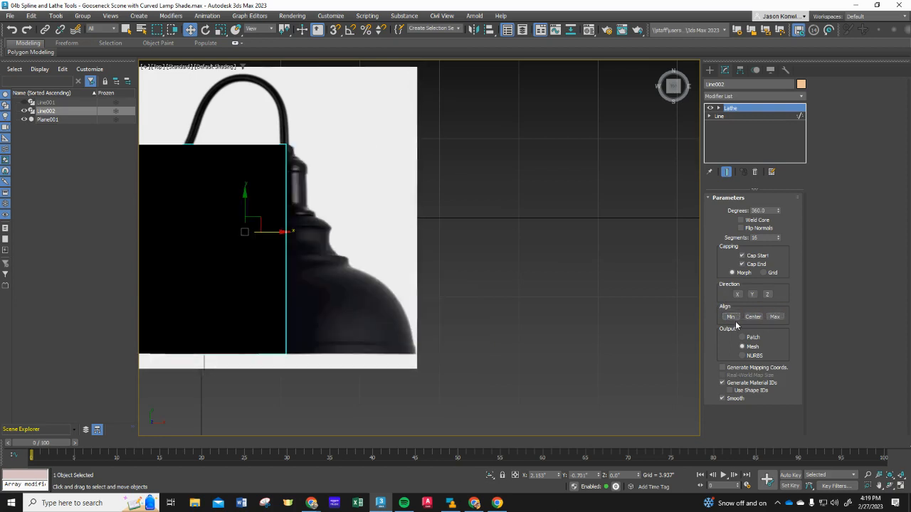
# - Undo the Lathe modifier and all its parameter changes, back to the plain shade profile spline
pyautogui.hotkey('ctrl', 'z')
pyautogui.hotkey('ctrl', 'z')
pyautogui.hotkey('ctrl', 'z')
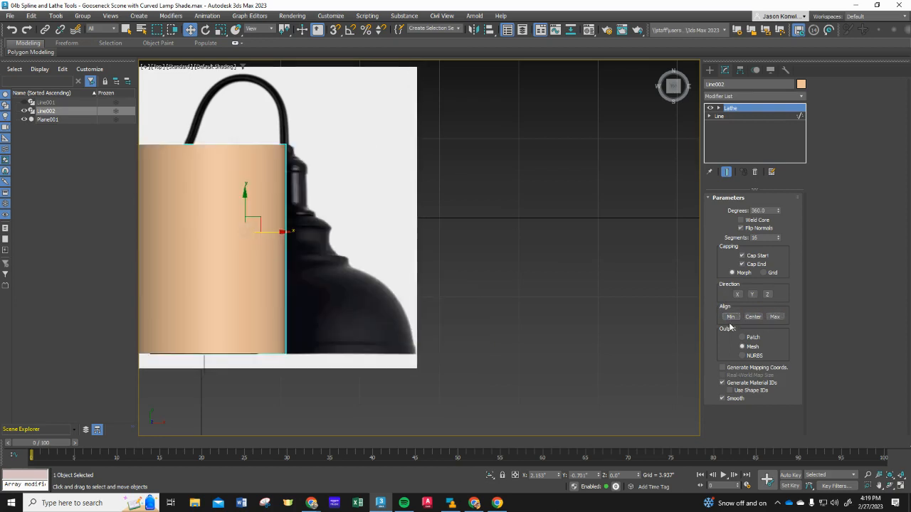
pyautogui.hotkey('ctrl', 'z')
pyautogui.hotkey('ctrl', 'z')
pyautogui.hotkey('ctrl', 'z')
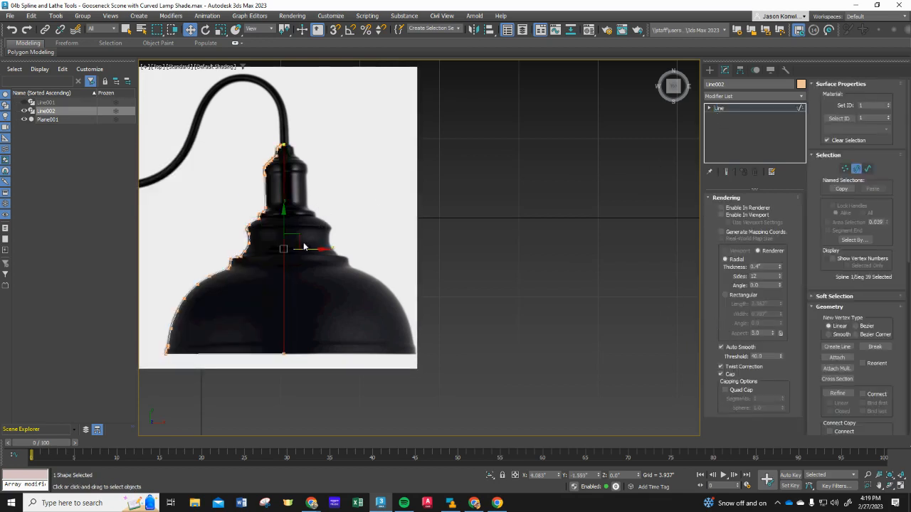
# - Apply a fresh Lathe modifier to the lamp shade's profile spline with its default settings
pyautogui.click(733, 96)
pyautogui.scroll(-10, 735, 334)
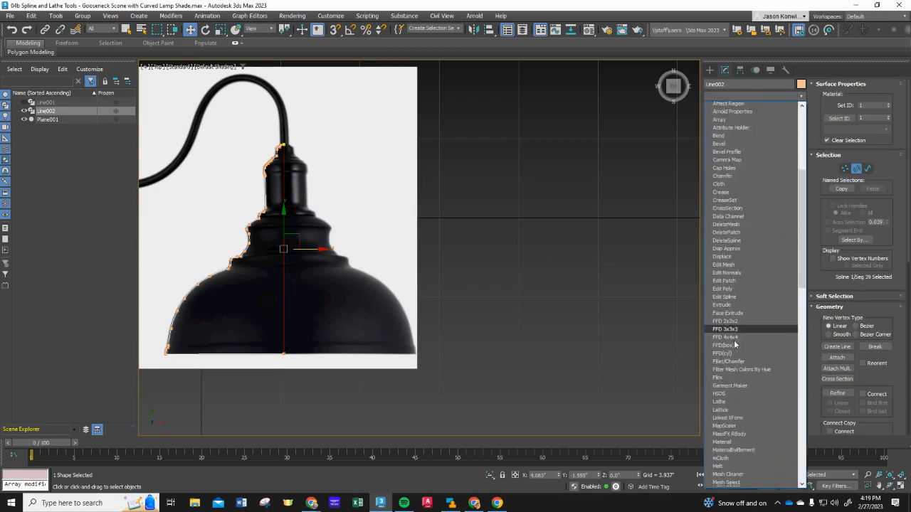
pyautogui.scroll(-3, 735, 345)
pyautogui.click(718, 334)
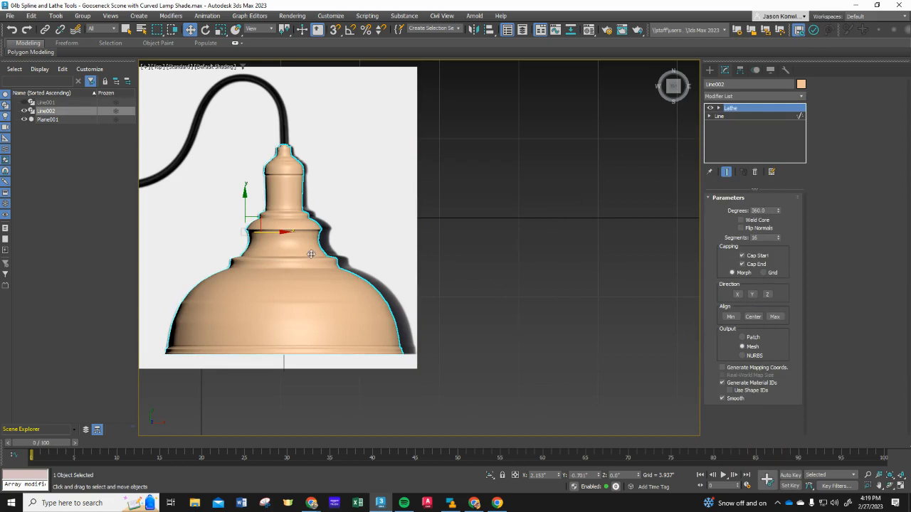
# - Compare the underlying Line profile with the lathed shade against the reference image
pyautogui.click(723, 117)
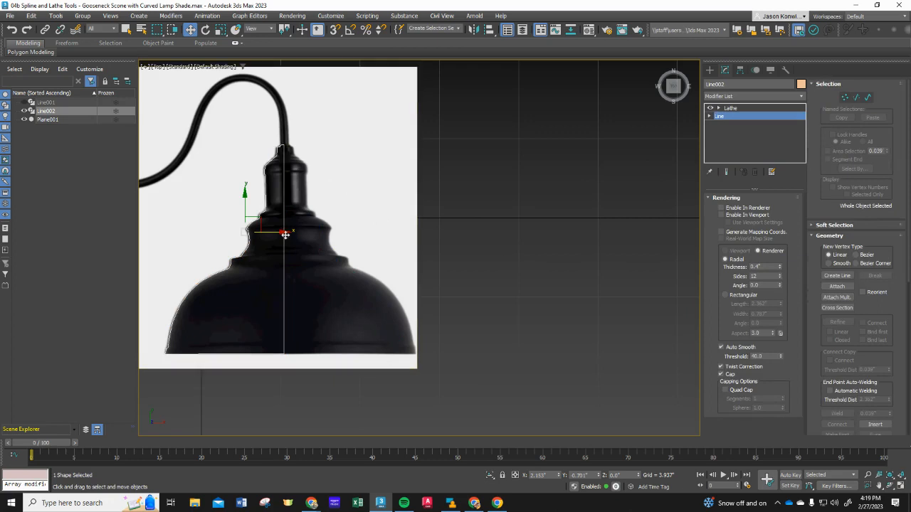
pyautogui.scroll(4, 284, 272)
pyautogui.scroll(-5, 284, 90)
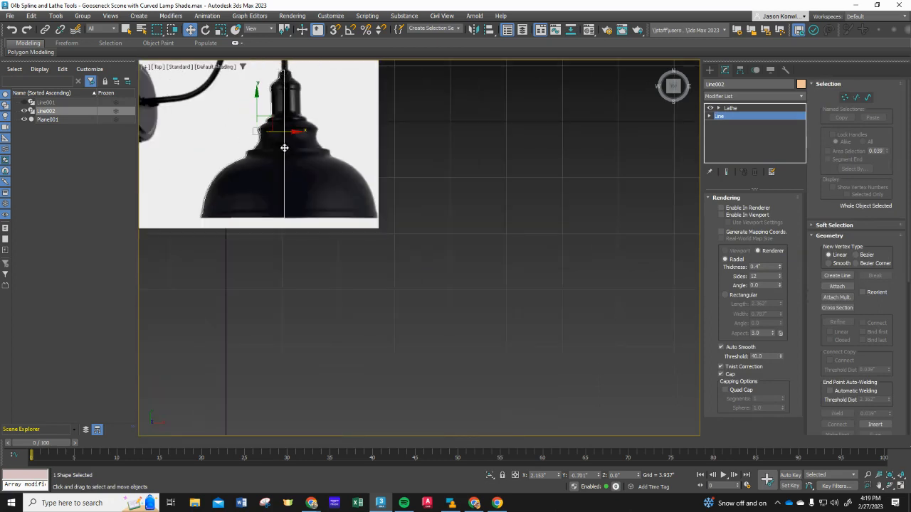
pyautogui.click(731, 108)
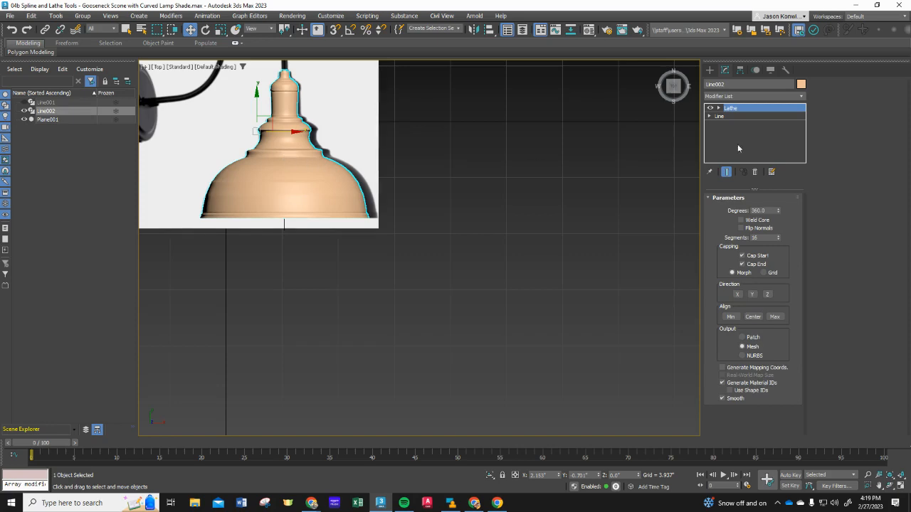
# - Edit the Line beneath the Lathe at segment level and move its vertical centre segment along X to about 4.118"
pyautogui.click(734, 116)
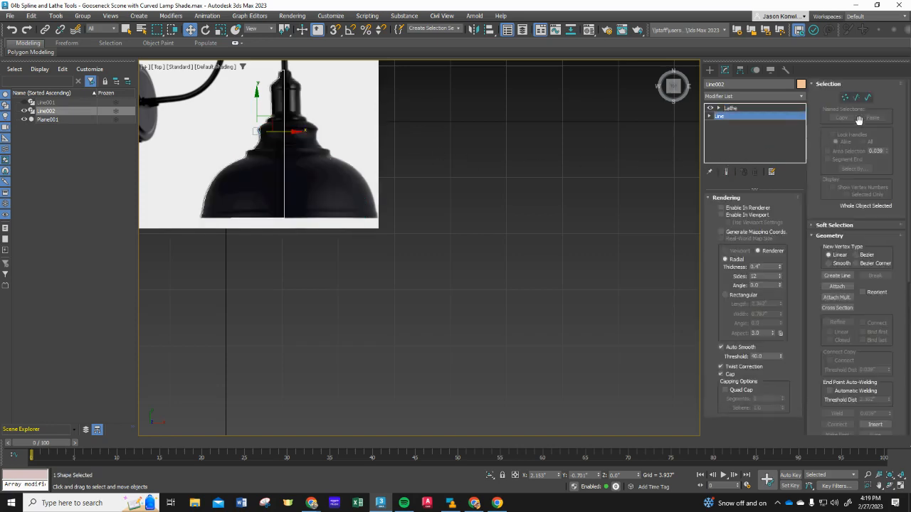
pyautogui.click(857, 97)
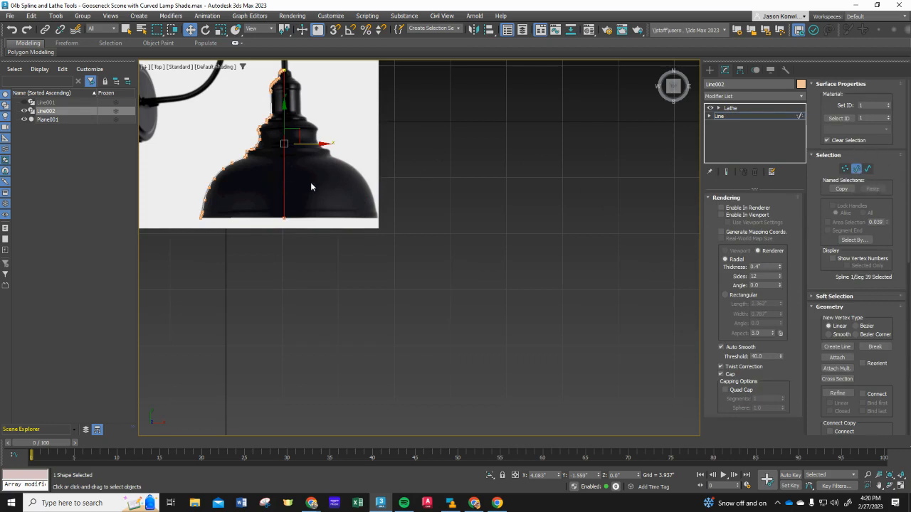
pyautogui.scroll(10, 279, 92)
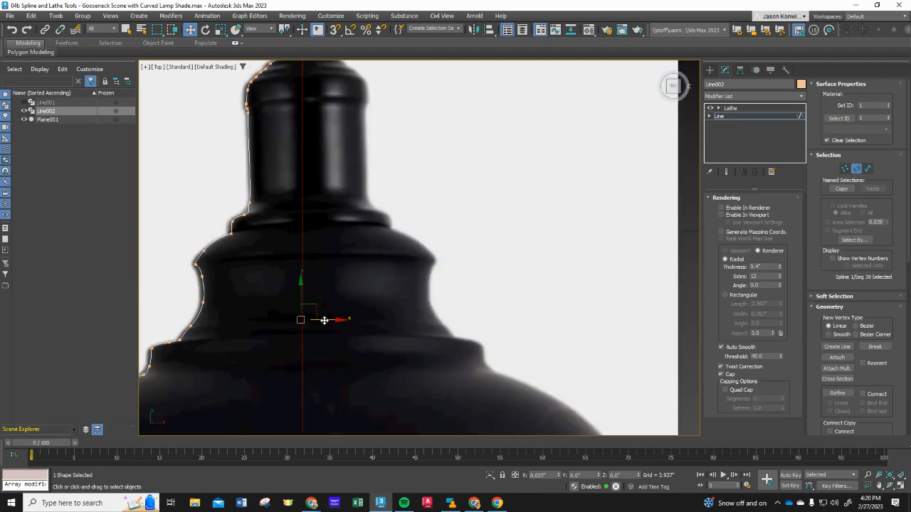
pyautogui.scroll(-2, 332, 205)
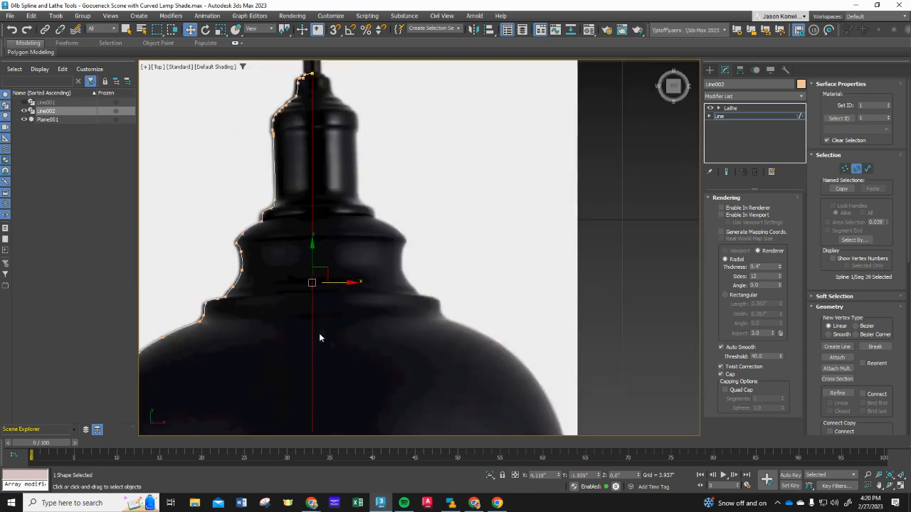
# - Move the profile's vertical centre segment along X to about 4.168"
pyautogui.moveTo(341, 283); pyautogui.dragTo(342, 282)
pyautogui.scroll(-3, 344, 299)
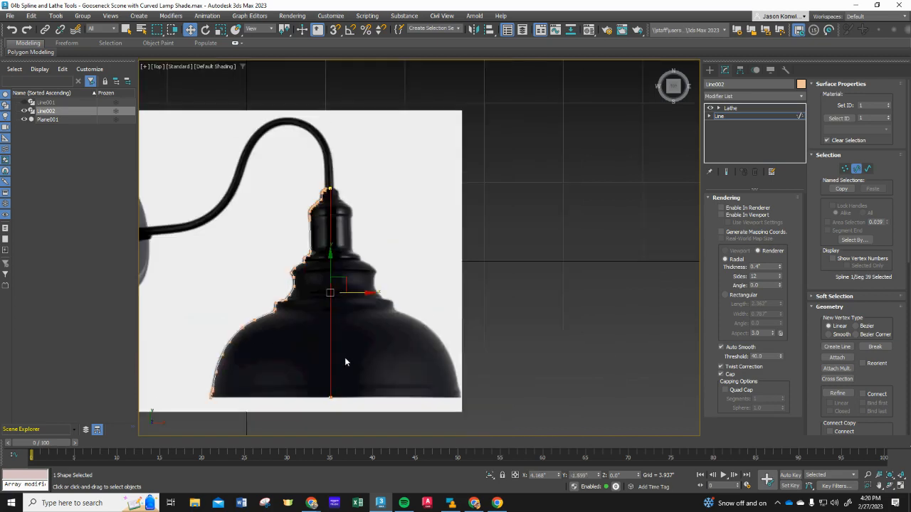
pyautogui.scroll(2, 333, 378)
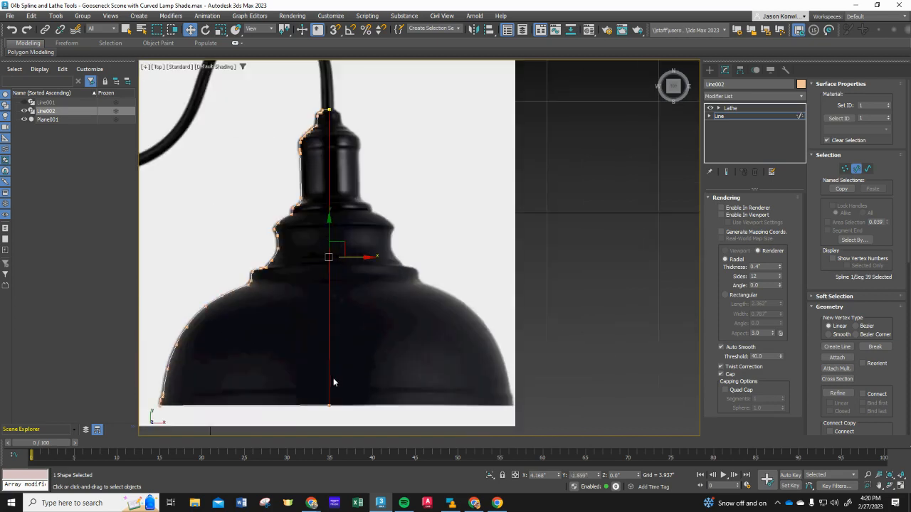
# - Compare the lathed shade with its underlying Line profile against the reference image
pyautogui.click(731, 108)
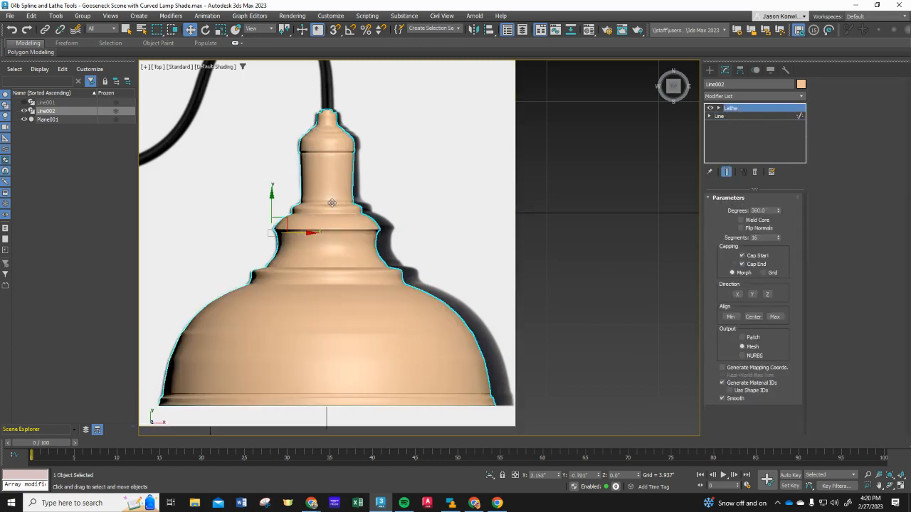
pyautogui.click(723, 116)
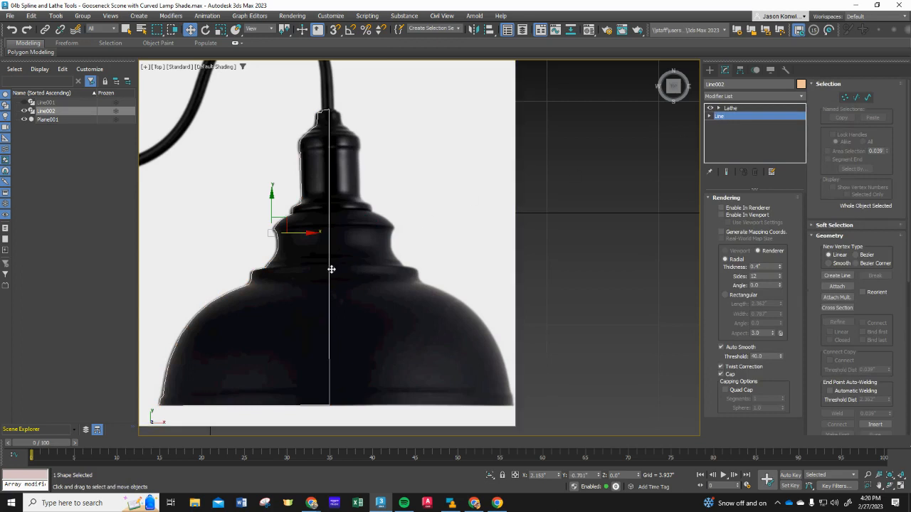
pyautogui.press('Up')
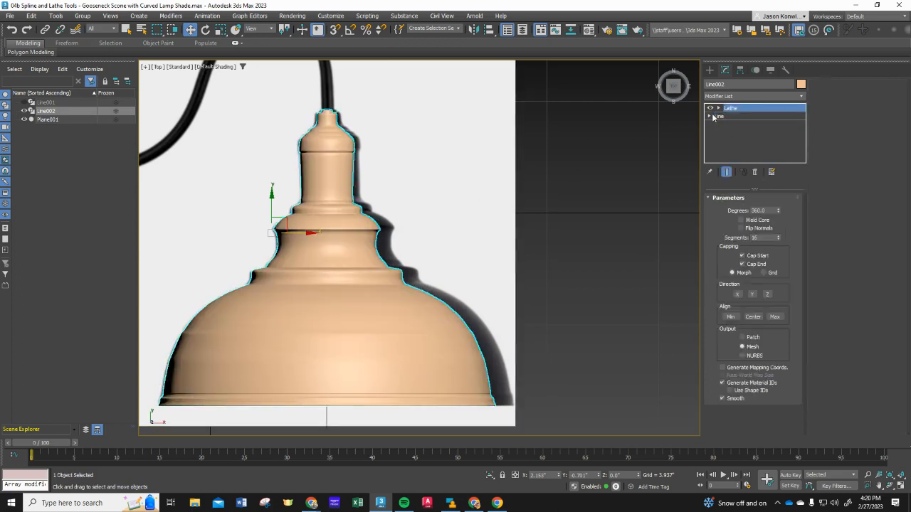
pyautogui.click(715, 117)
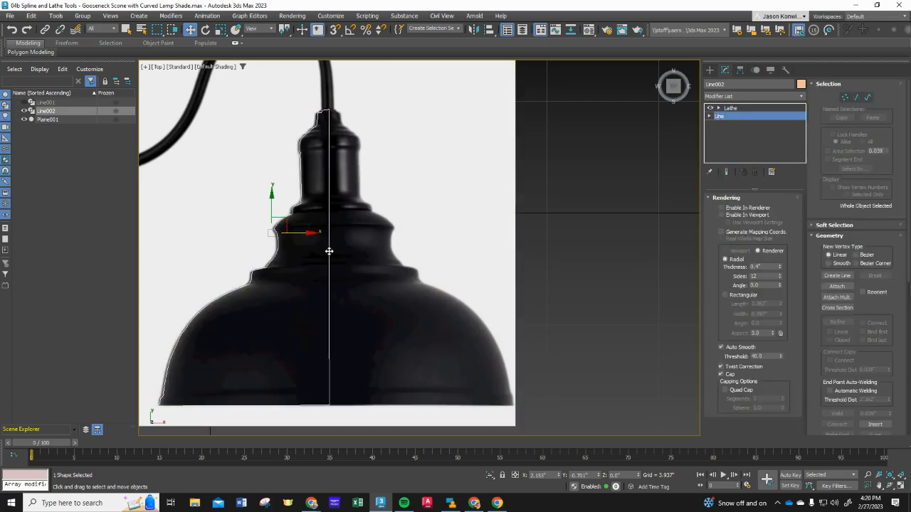
pyautogui.press('Up')
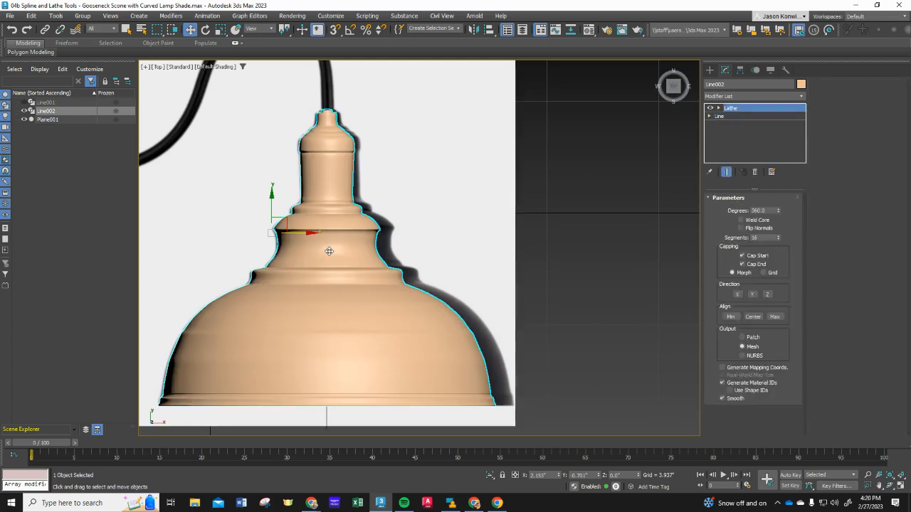
# - Move the centre segment slightly further along positive X, and shift its bottom vertex to X about 4.46"
pyautogui.click(721, 117)
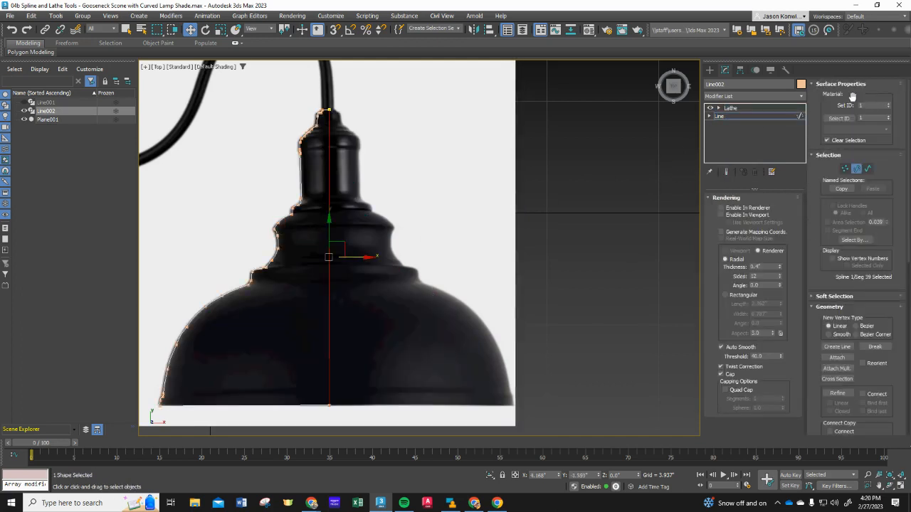
pyautogui.moveTo(354, 259); pyautogui.dragTo(355, 258)
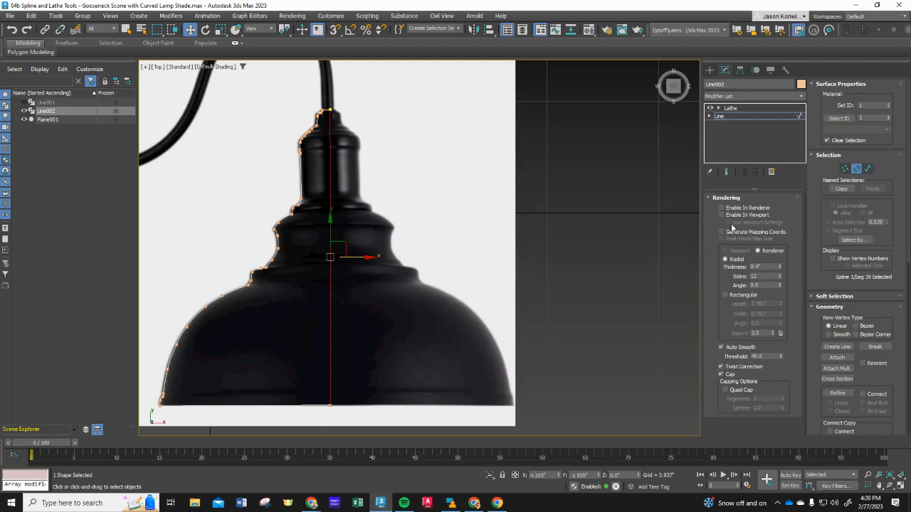
pyautogui.click(845, 169)
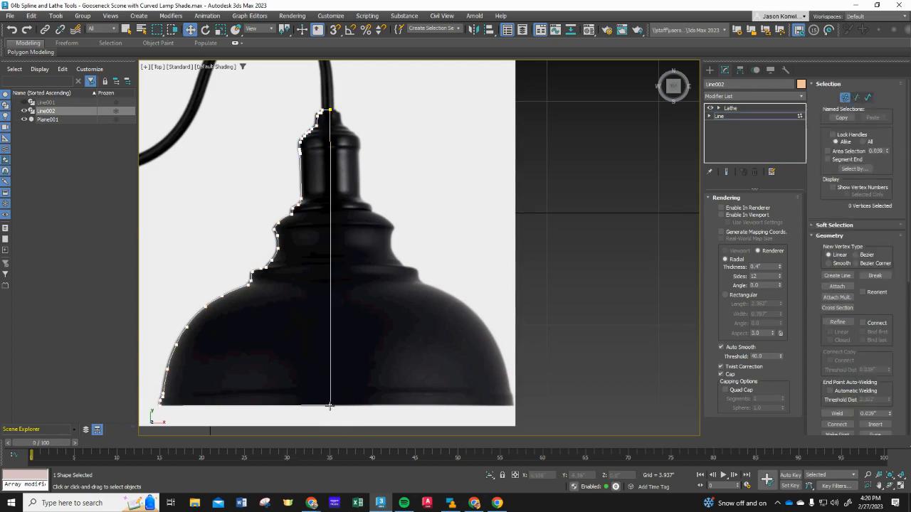
pyautogui.moveTo(330, 406); pyautogui.dragTo(338, 406)
pyautogui.moveTo(337, 405); pyautogui.dragTo(343, 405)
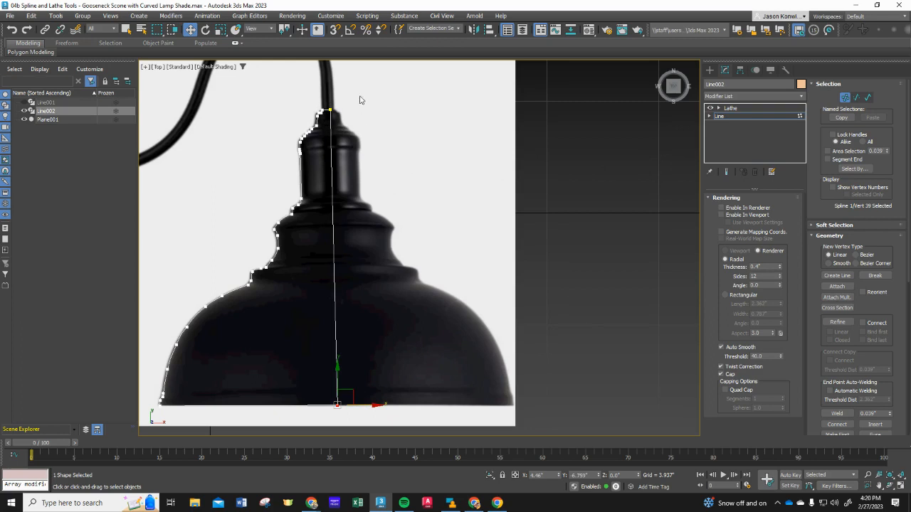
# - Select all of the profile's vertices together and shift them slightly along negative X
pyautogui.moveTo(363, 413); pyautogui.dragTo(153, 425)
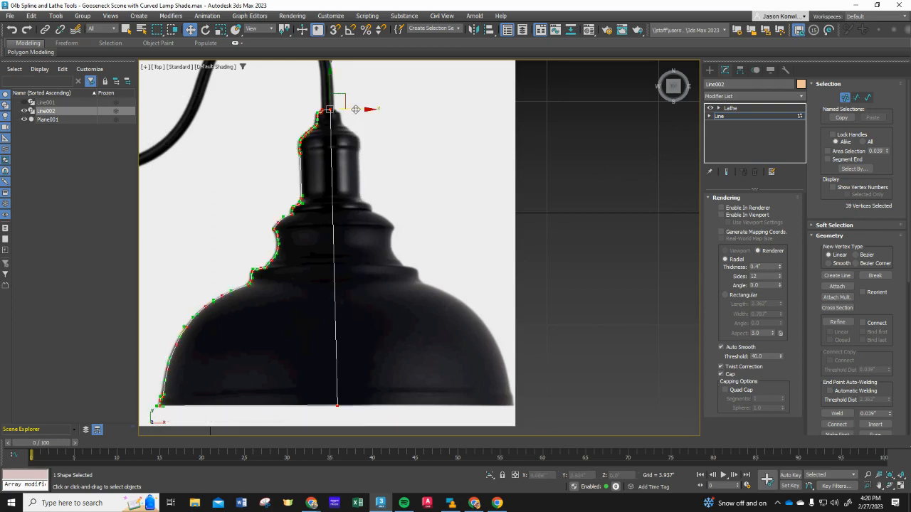
pyautogui.moveTo(355, 109); pyautogui.dragTo(352, 109)
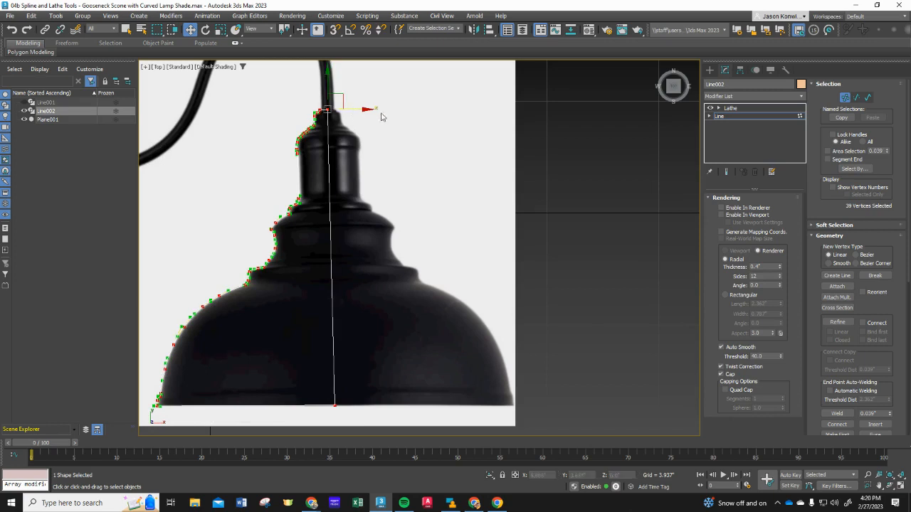
pyautogui.click(414, 121)
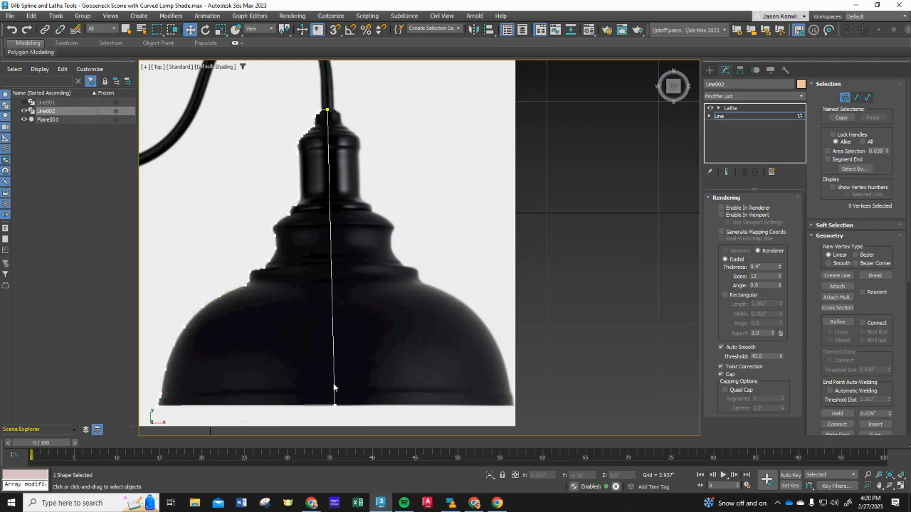
# - Check the lathed result of the shifted profile against the lamp shade in the reference image
pyautogui.click(856, 97)
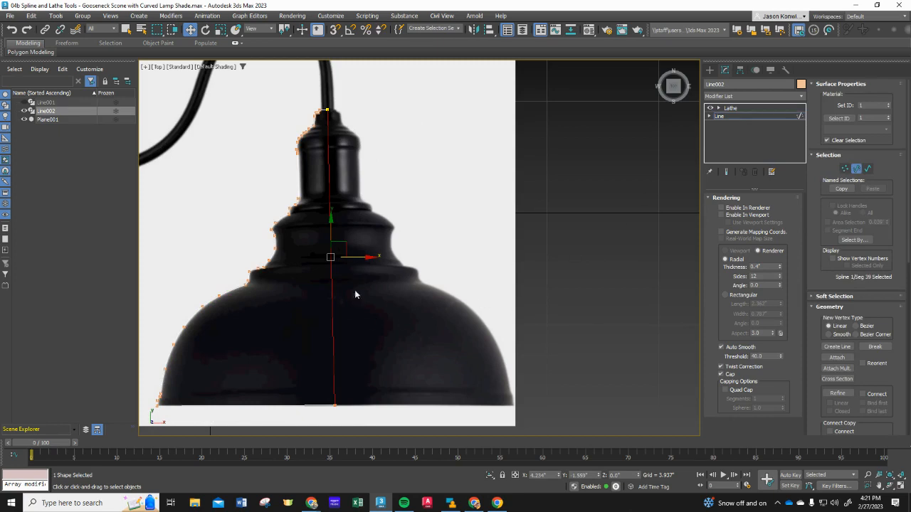
pyautogui.click(731, 110)
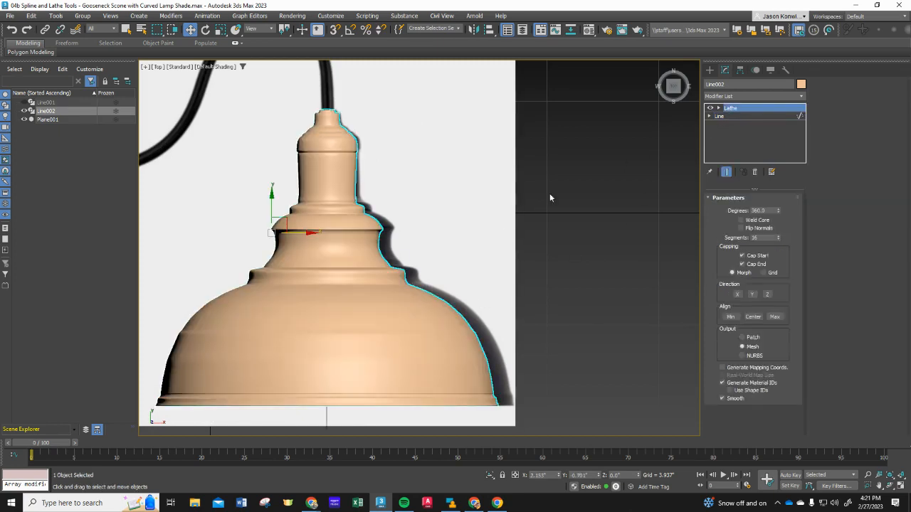
pyautogui.click(350, 311)
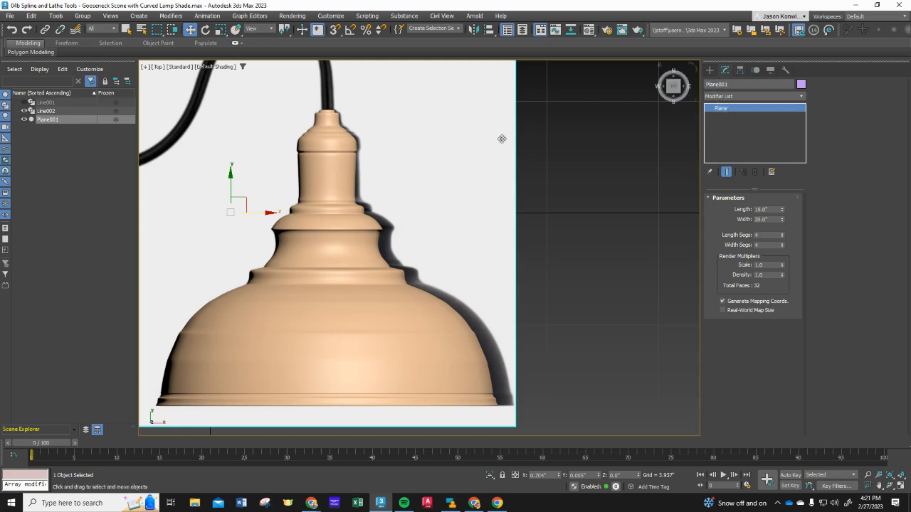
pyautogui.click(336, 261)
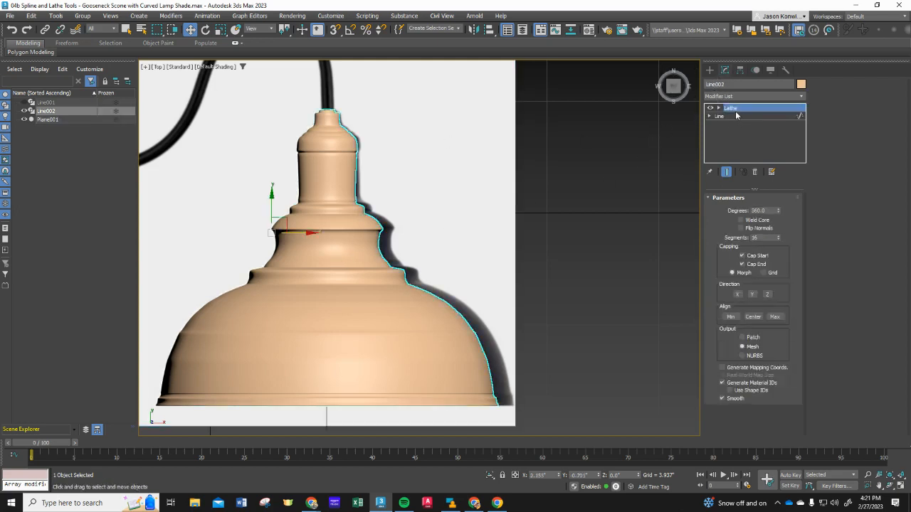
pyautogui.click(735, 113)
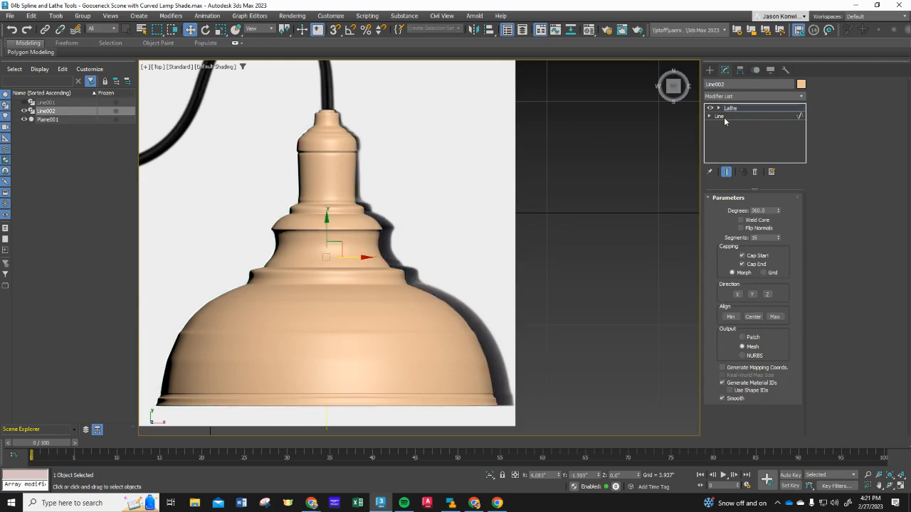
# - In the underlying Line, select the outer segments around the shade's neck and move them along X to about 3.04"
pyautogui.click(724, 117)
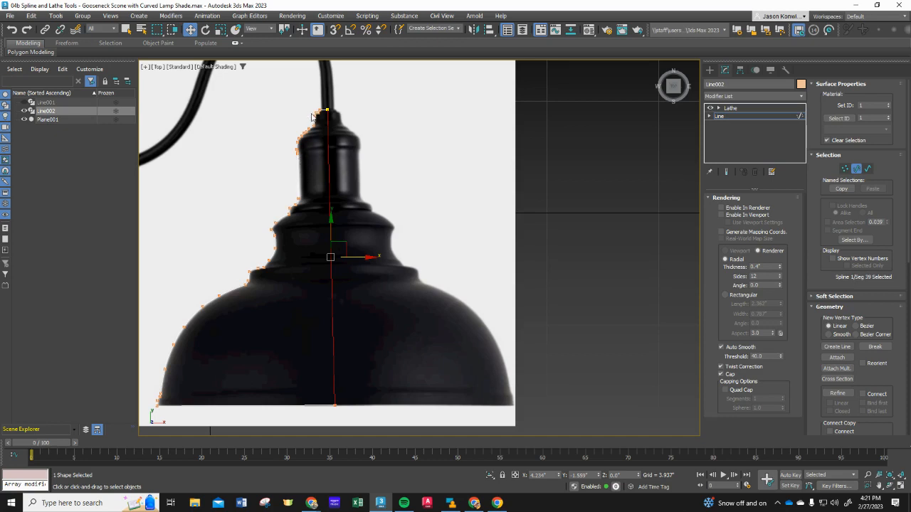
pyautogui.scroll(6, 277, 137)
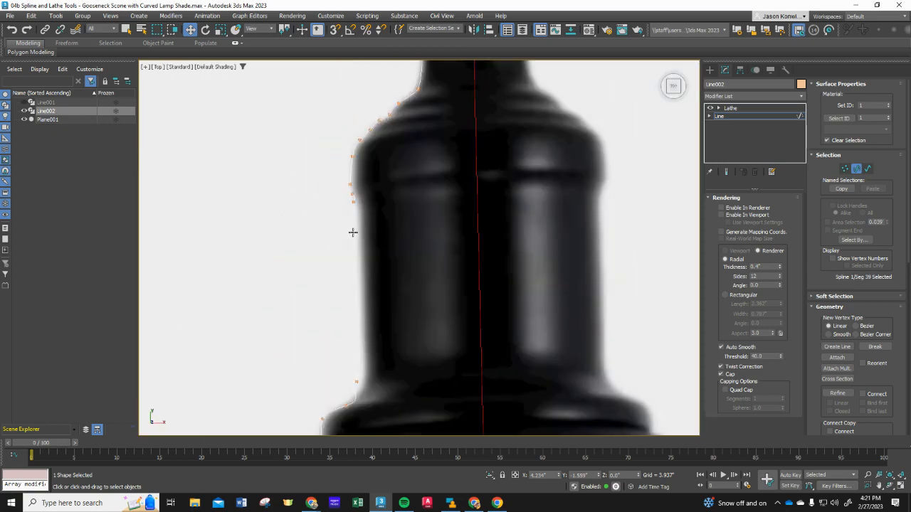
pyautogui.click(352, 232)
pyautogui.moveTo(332, 115); pyautogui.dragTo(417, 412)
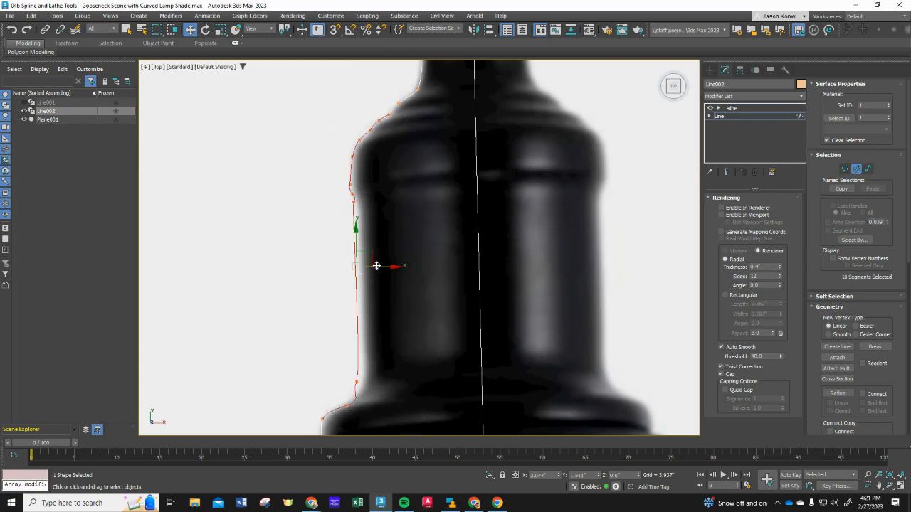
pyautogui.moveTo(377, 267); pyautogui.dragTo(368, 268)
pyautogui.scroll(-3, 370, 160)
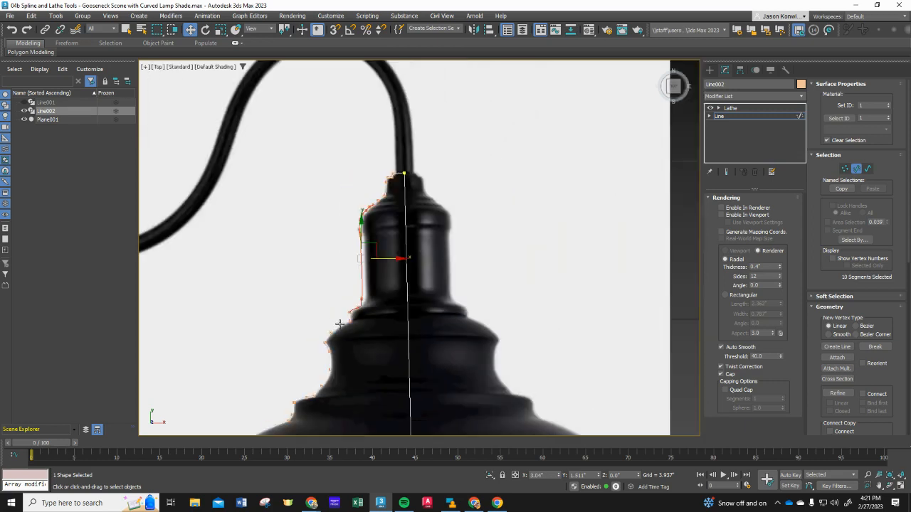
pyautogui.scroll(2, 342, 346)
pyautogui.scroll(-5, 344, 349)
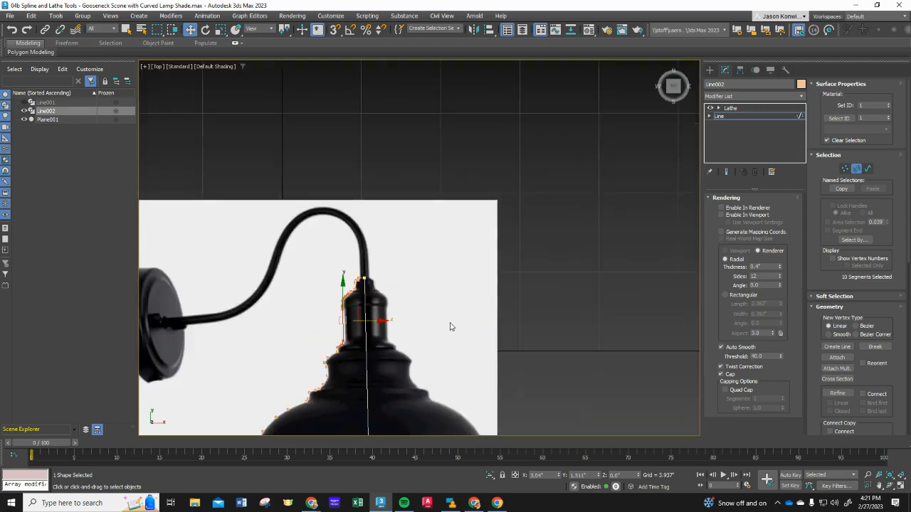
pyautogui.click(450, 327)
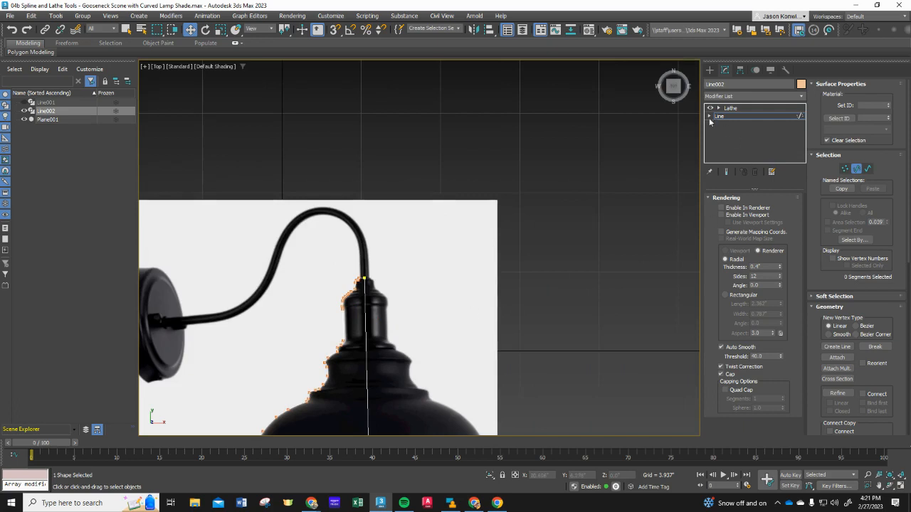
# - Delete the Lathe modifier from the shade, keeping only the Line profile
pyautogui.click(741, 108)
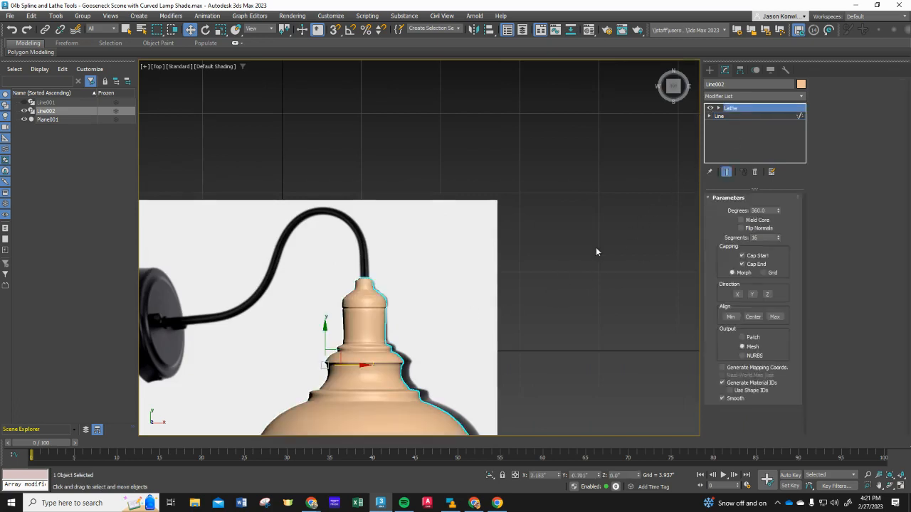
pyautogui.scroll(-4, 573, 263)
pyautogui.scroll(3, 529, 329)
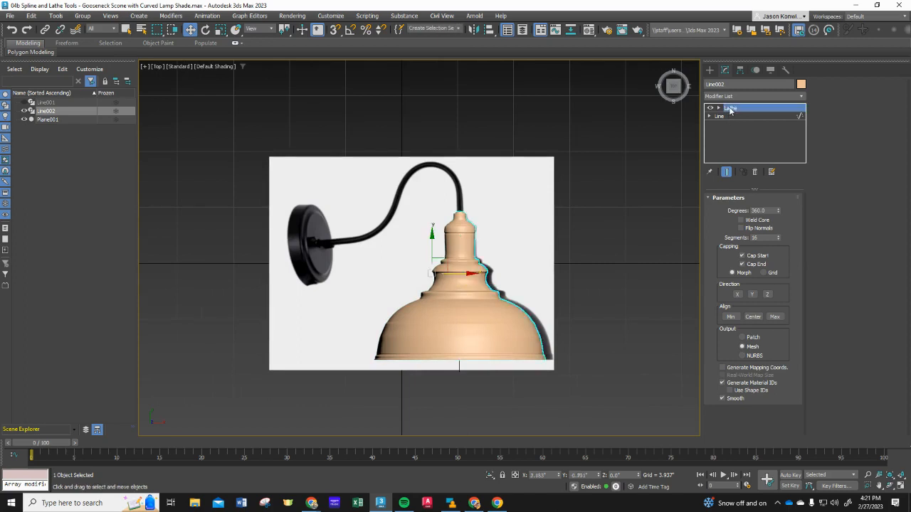
pyautogui.press('Delete')
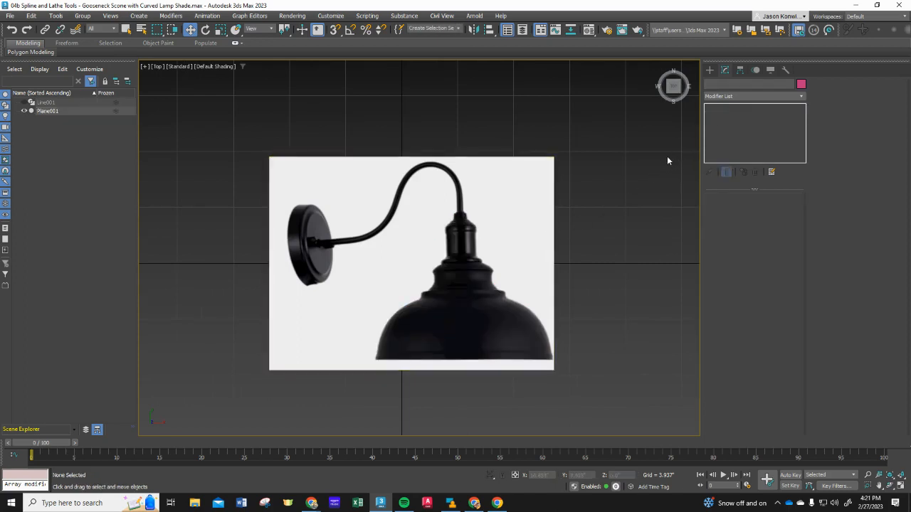
pyautogui.hotkey('ctrl', 'z')
pyautogui.rightClick(740, 109)
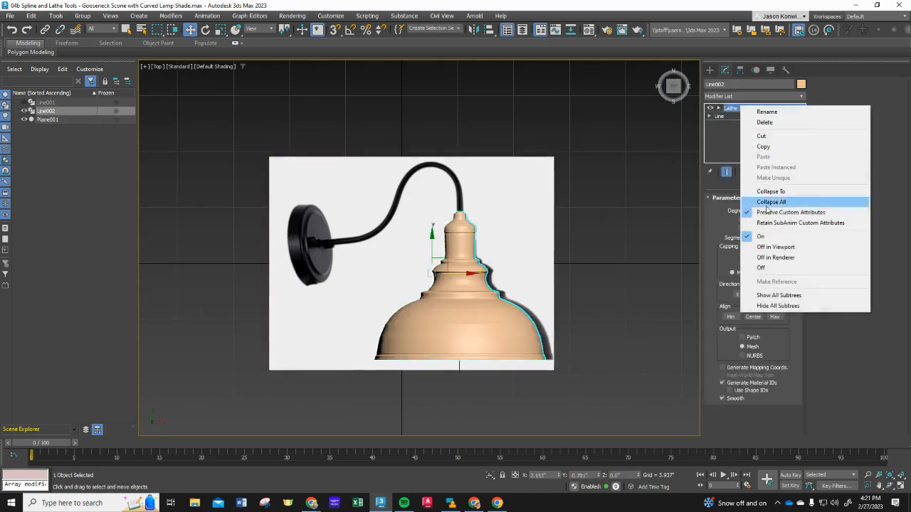
pyautogui.click(765, 122)
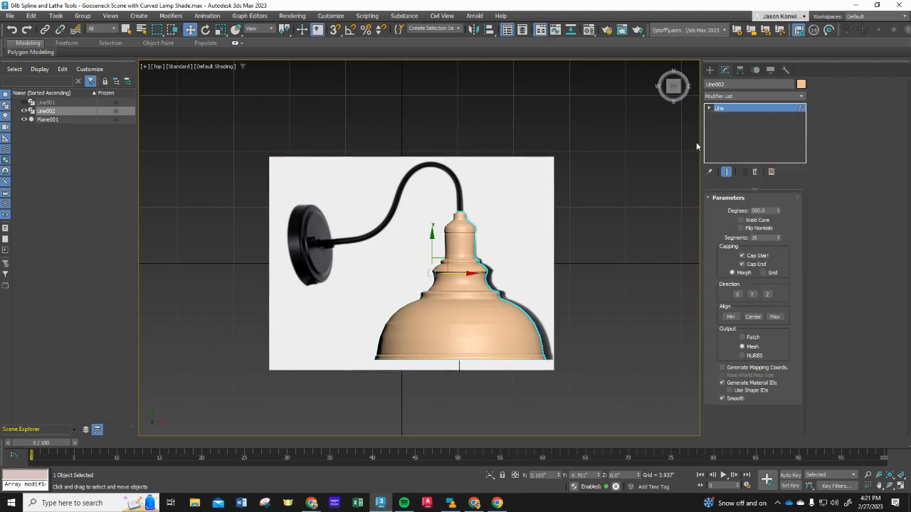
# - Apply a new Lathe modifier with default settings to the shade profile, and return to the Line beneath it
pyautogui.click(733, 100)
pyautogui.scroll(-5, 726, 299)
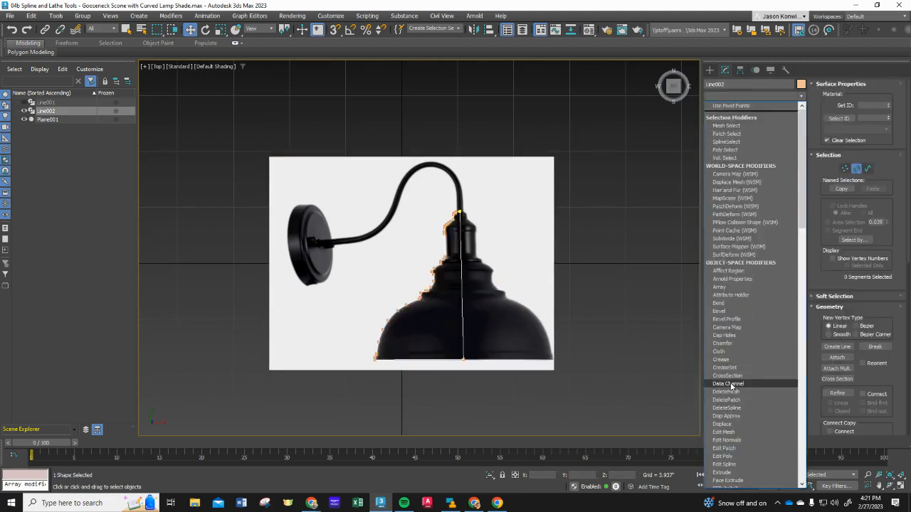
pyautogui.scroll(-1, 725, 416)
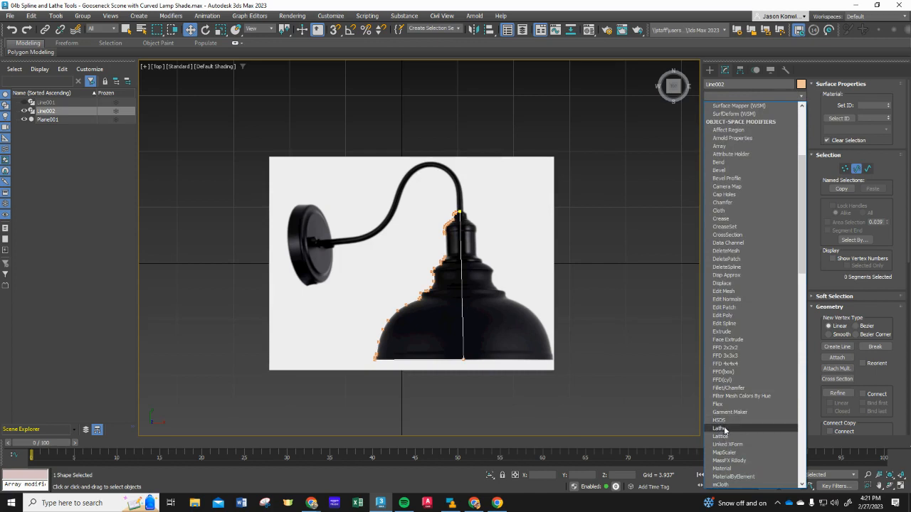
pyautogui.click(724, 430)
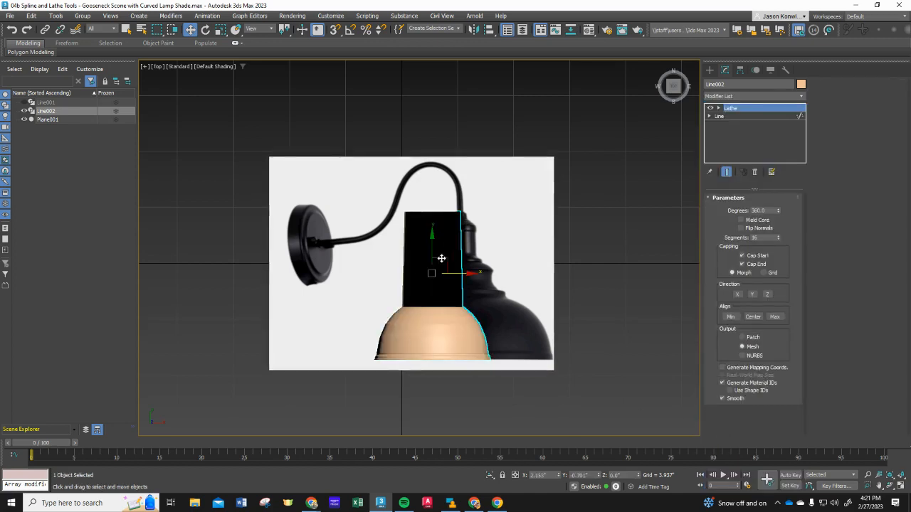
pyautogui.scroll(2, 440, 263)
pyautogui.scroll(-2, 440, 264)
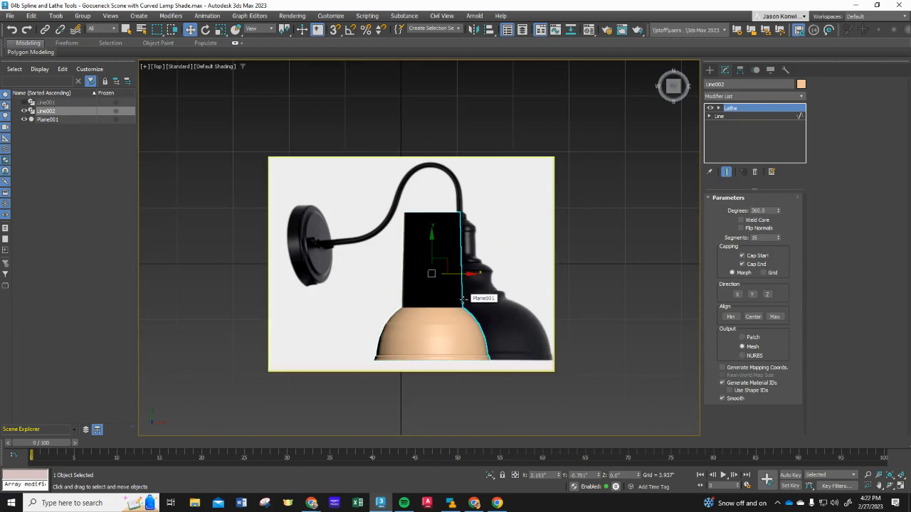
pyautogui.click(727, 115)
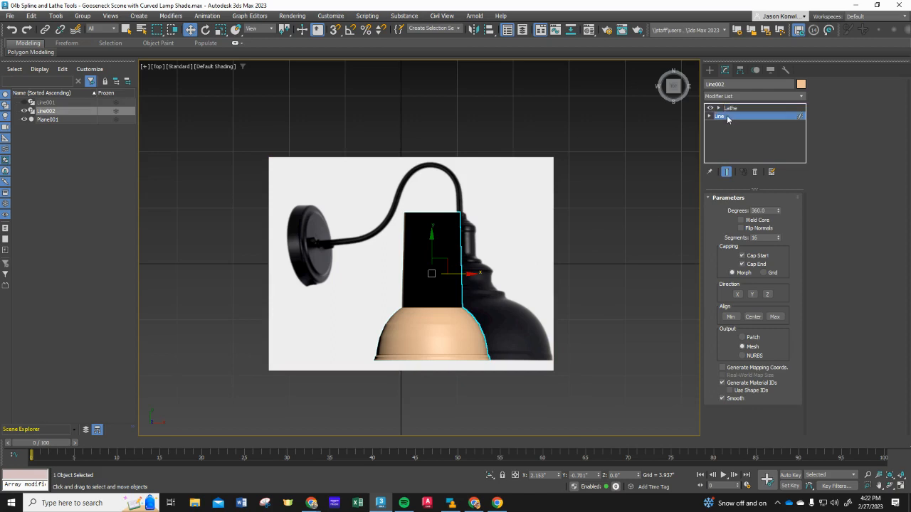
# - Delete the Lathe modifier from the shade, leaving only its Line profile
pyautogui.click(732, 110)
pyautogui.rightClick(731, 108)
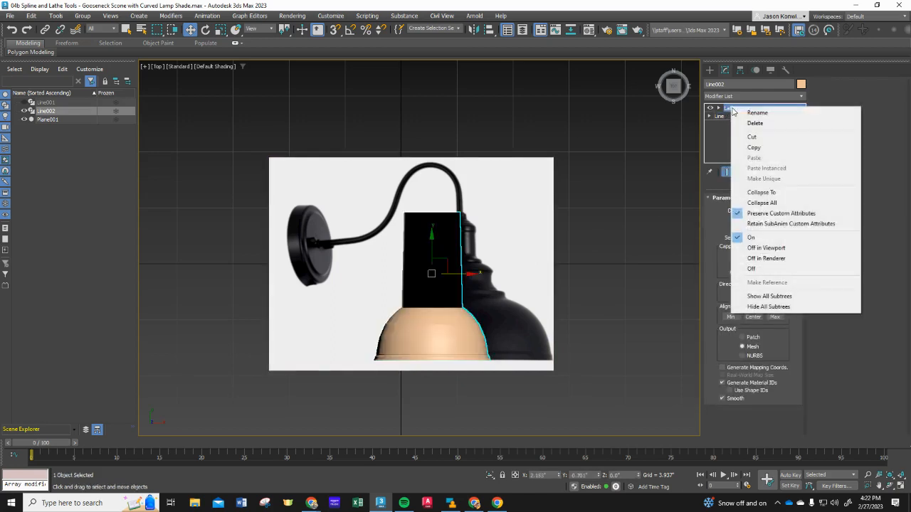
pyautogui.click(751, 124)
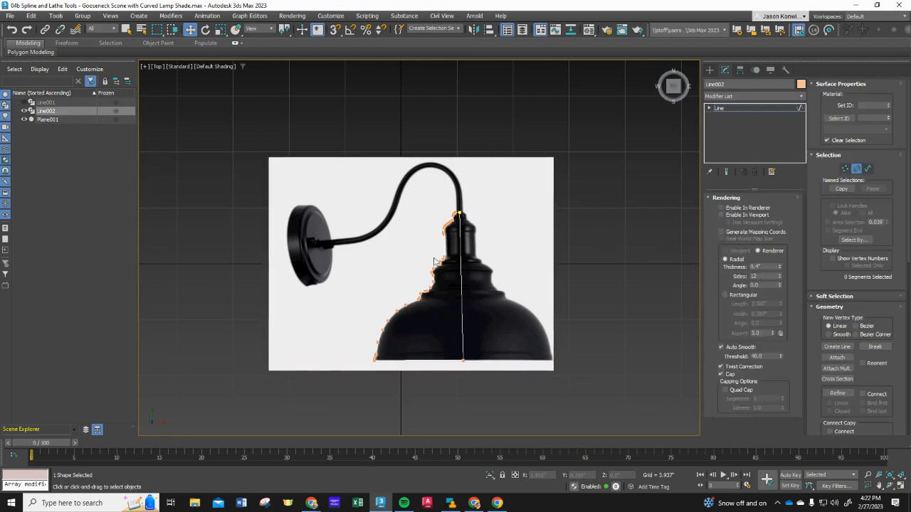
# - Examine the profile's neck, shoulder and centre-axis segments against the reference image, selecting them in turn and clearing the selection
pyautogui.scroll(3, 461, 254)
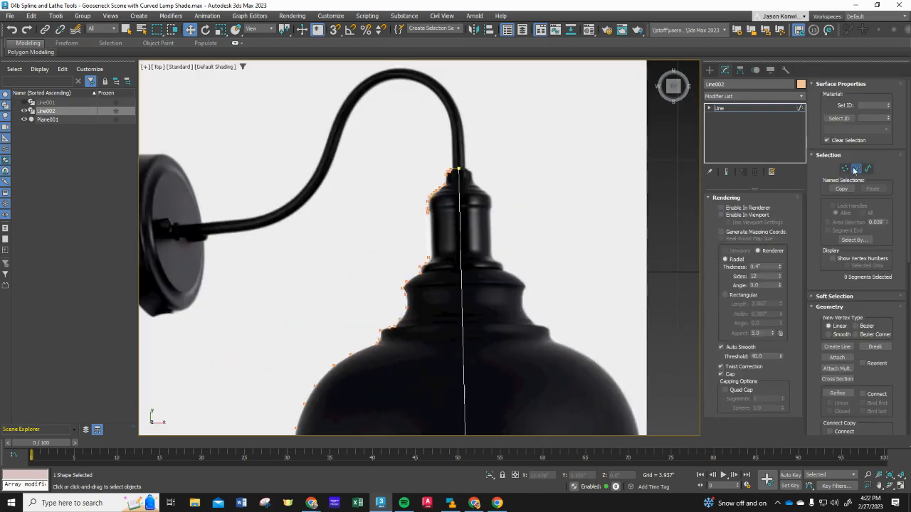
pyautogui.click(427, 232)
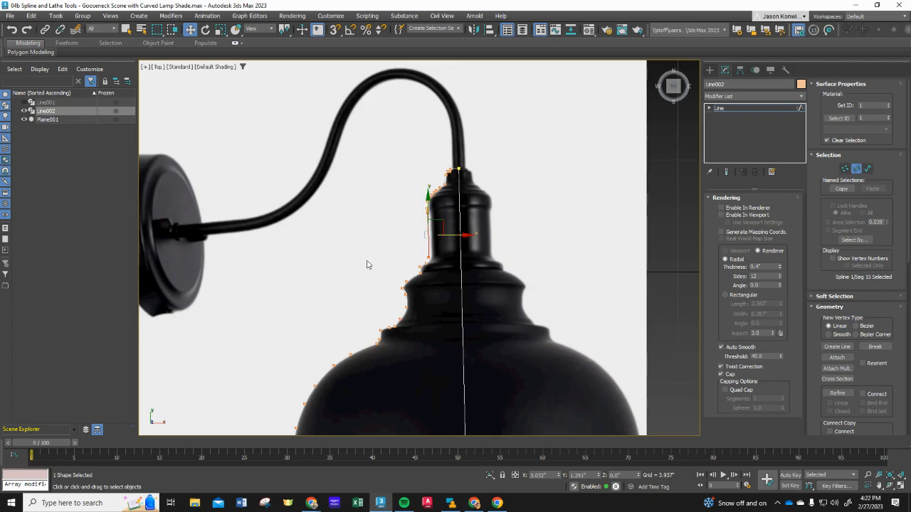
pyautogui.scroll(-4, 455, 395)
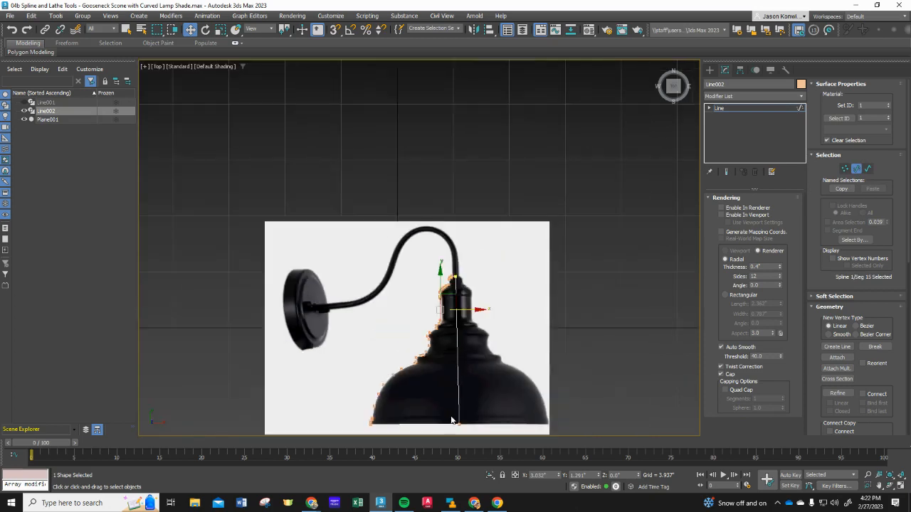
pyautogui.scroll(1, 448, 427)
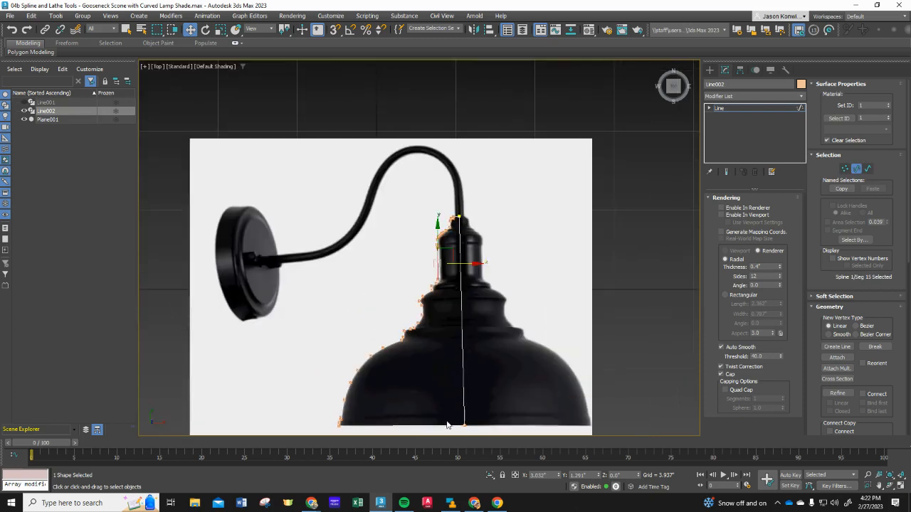
pyautogui.click(462, 279)
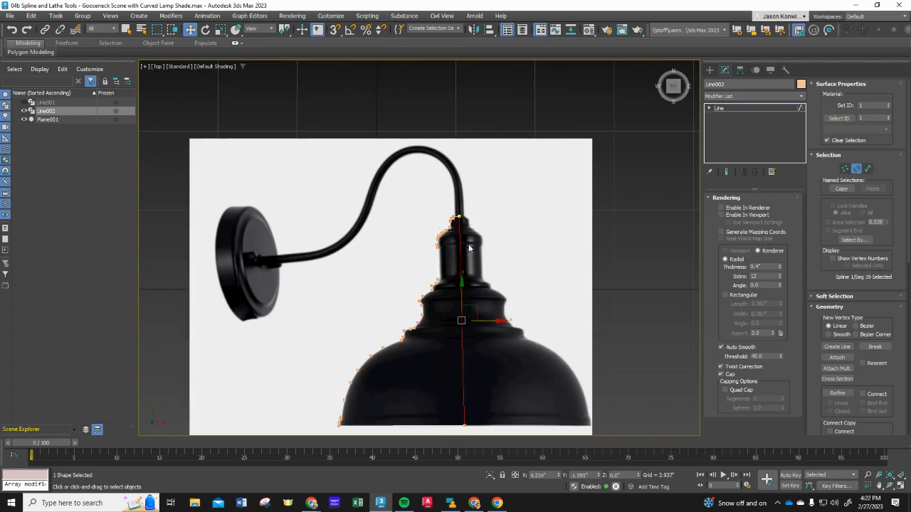
pyautogui.scroll(5, 459, 216)
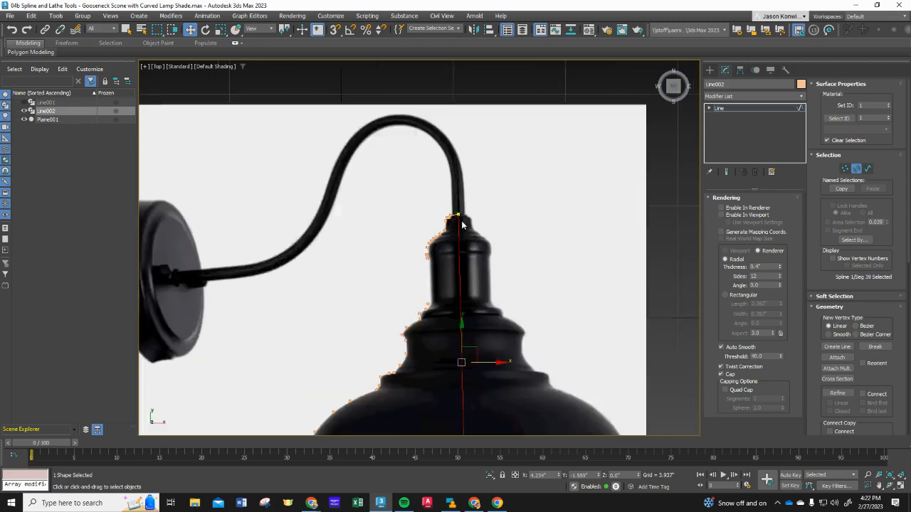
pyautogui.scroll(-4, 440, 313)
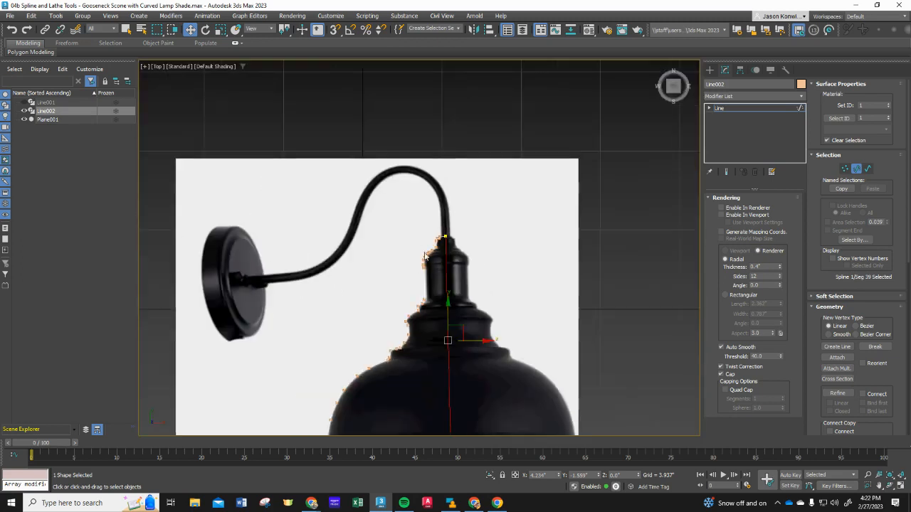
pyautogui.scroll(-2, 408, 331)
pyautogui.scroll(4, 398, 345)
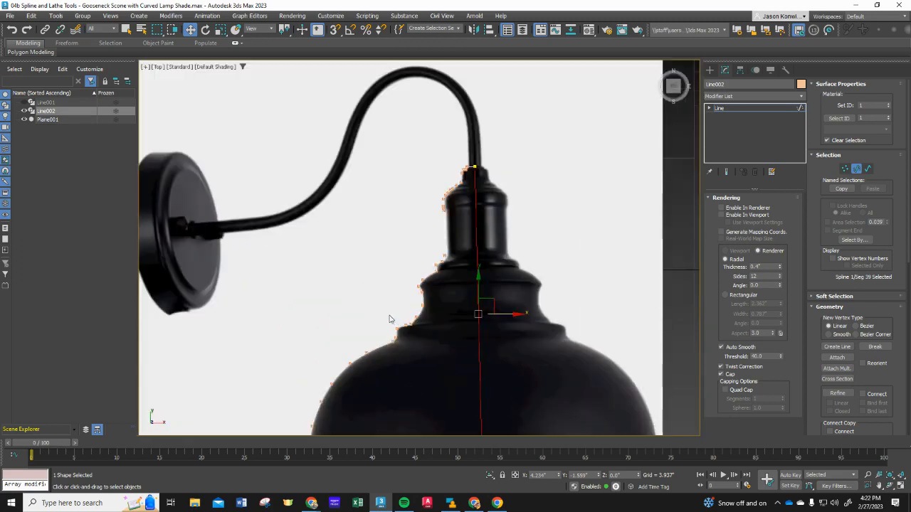
pyautogui.moveTo(390, 319); pyautogui.dragTo(416, 331)
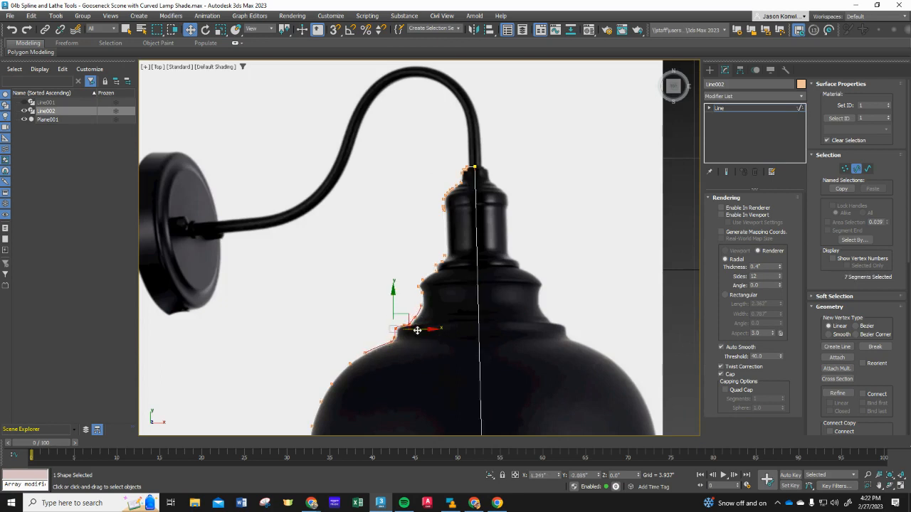
pyautogui.click(554, 217)
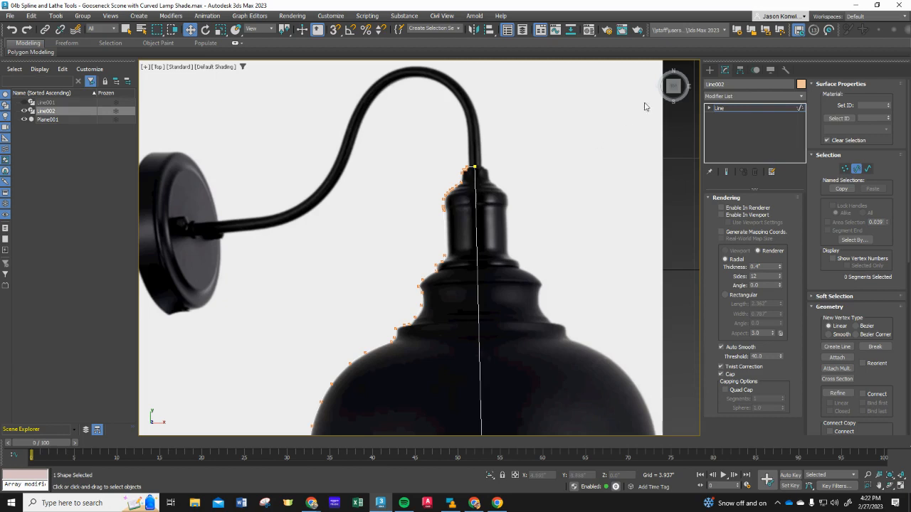
# - Select the long centre-axis segment of the shade profile and move it along X to about 4.316"
pyautogui.click(476, 168)
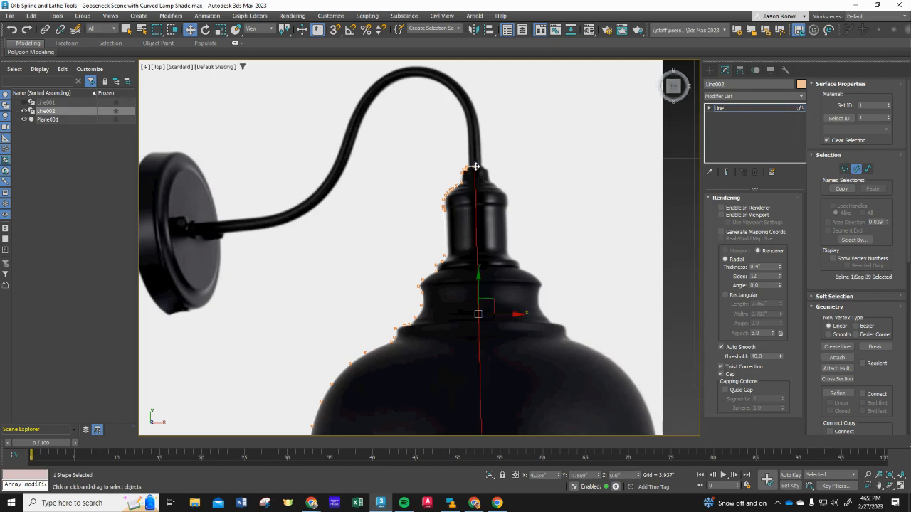
pyautogui.moveTo(476, 165); pyautogui.dragTo(479, 174)
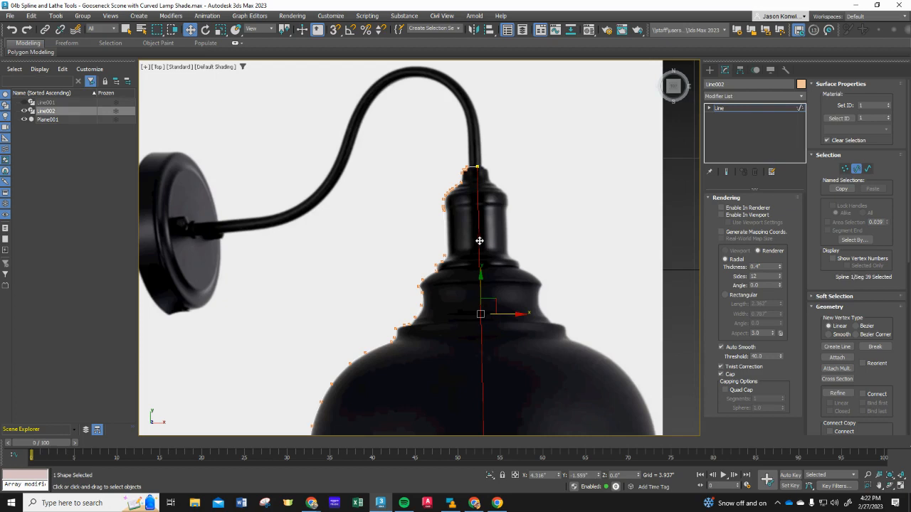
pyautogui.scroll(-5, 484, 348)
pyautogui.scroll(5, 489, 410)
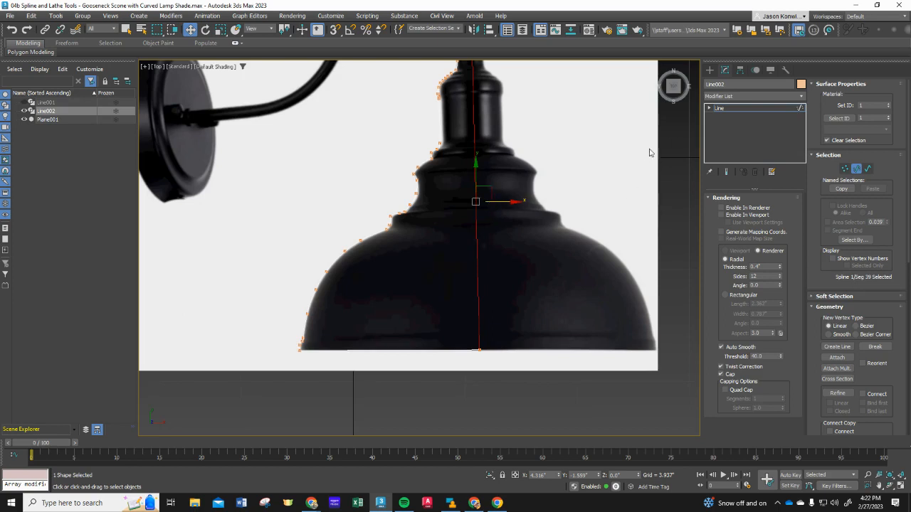
pyautogui.scroll(-3, 577, 153)
pyautogui.scroll(2, 580, 128)
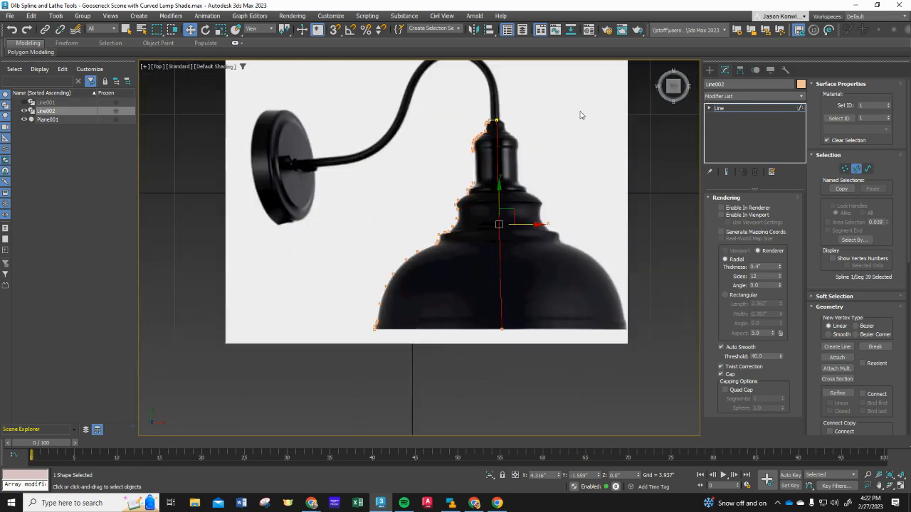
# - Apply a Lathe modifier with default settings to the profile with the shifted centre-axis segment
pyautogui.click(720, 96)
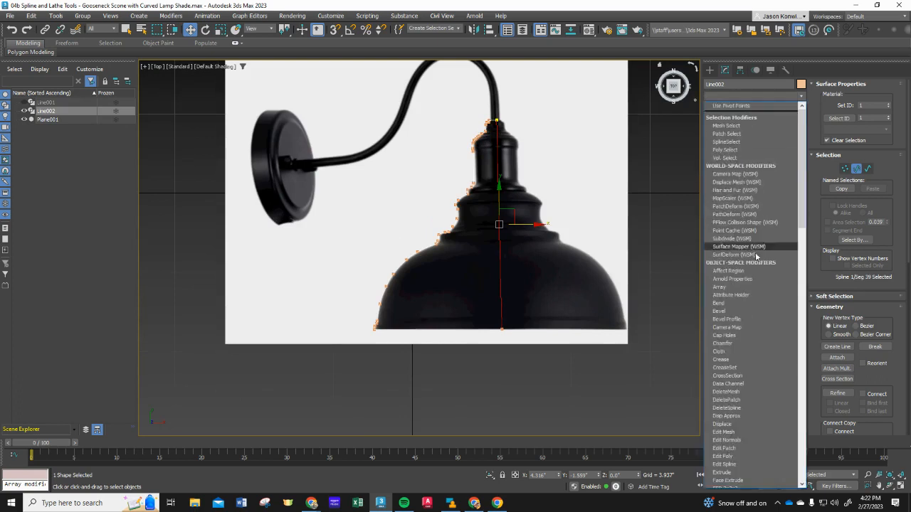
pyautogui.scroll(-5, 726, 341)
pyautogui.scroll(-9, 726, 358)
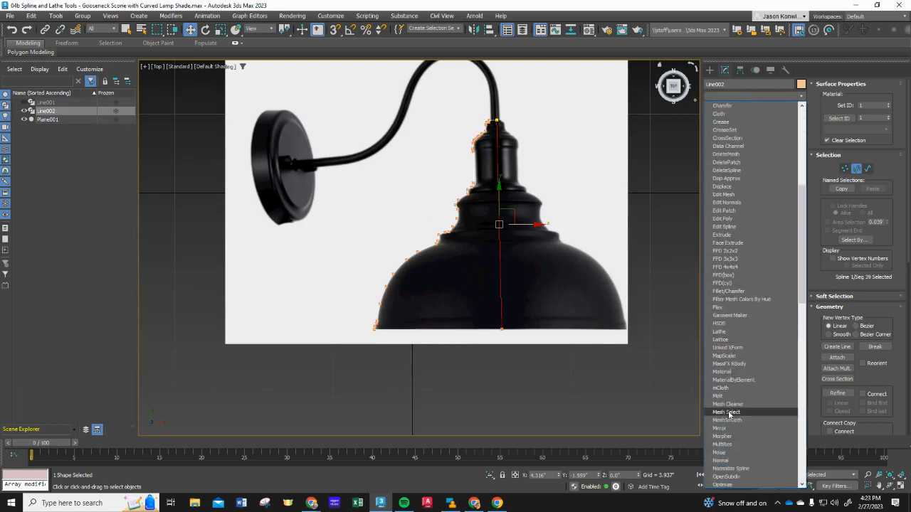
pyautogui.scroll(1, 736, 390)
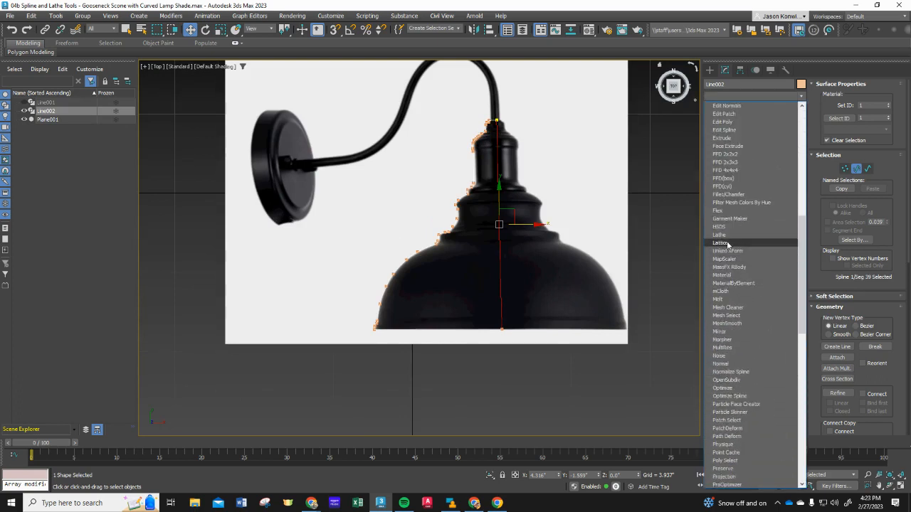
pyautogui.click(728, 237)
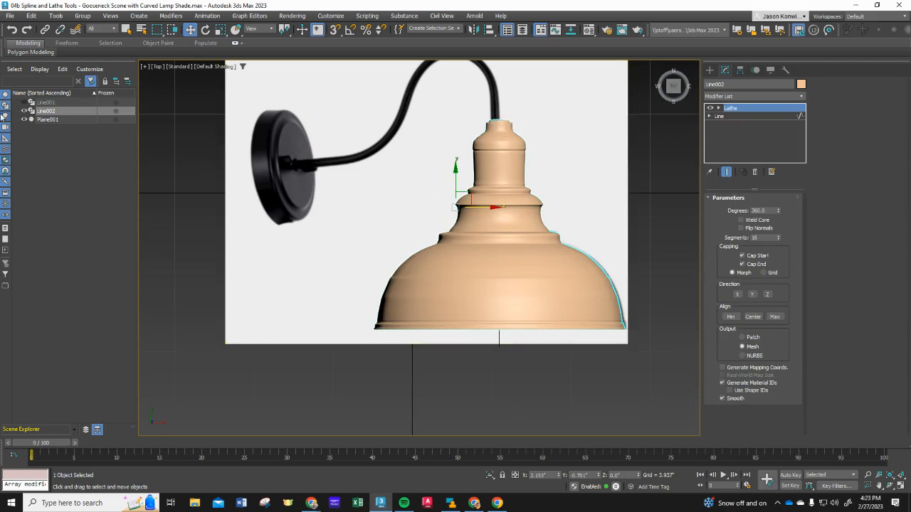
# - Unhide the gooseneck arm Line001, reselect the shade Line002, and examine how the arm meets the lathed shade
pyautogui.click(57, 104)
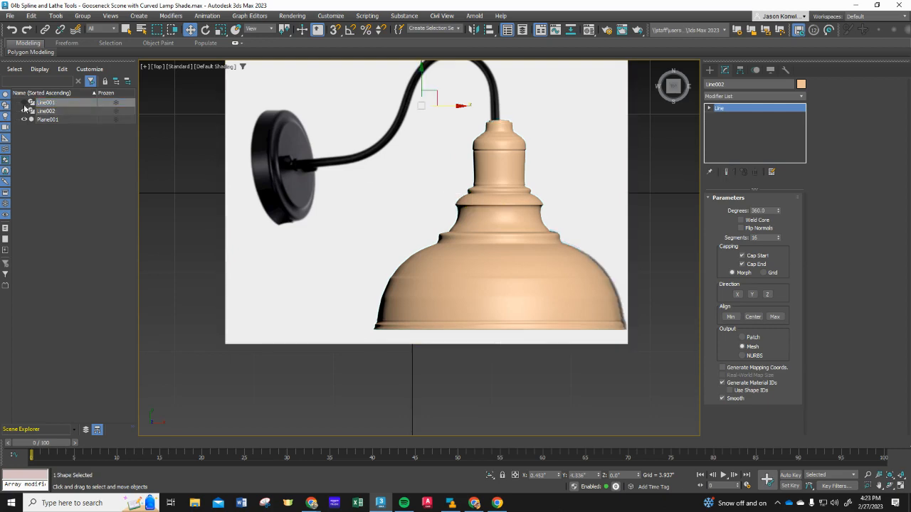
pyautogui.click(25, 103)
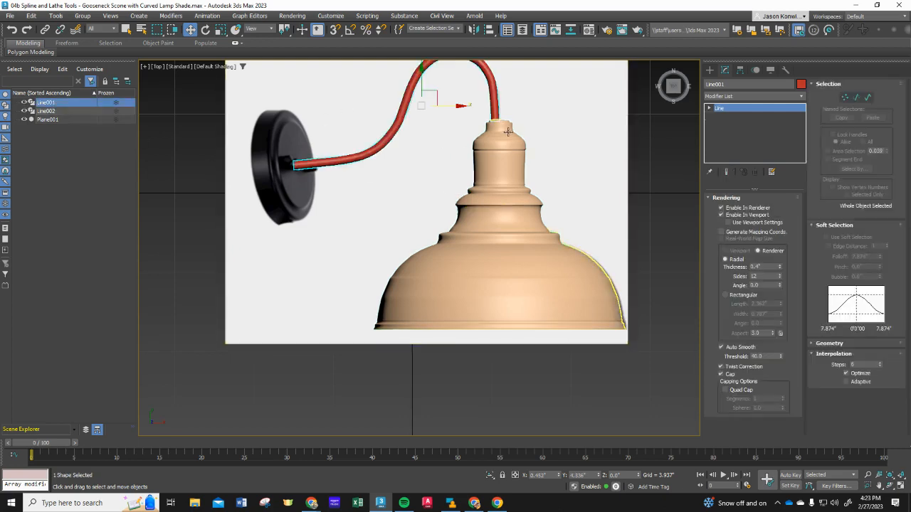
pyautogui.scroll(-3, 370, 135)
pyautogui.scroll(2, 375, 163)
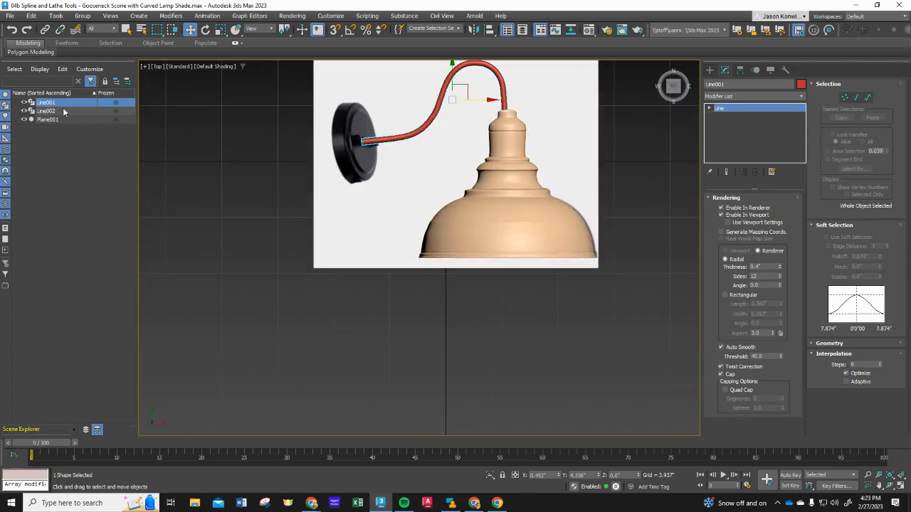
pyautogui.click(39, 111)
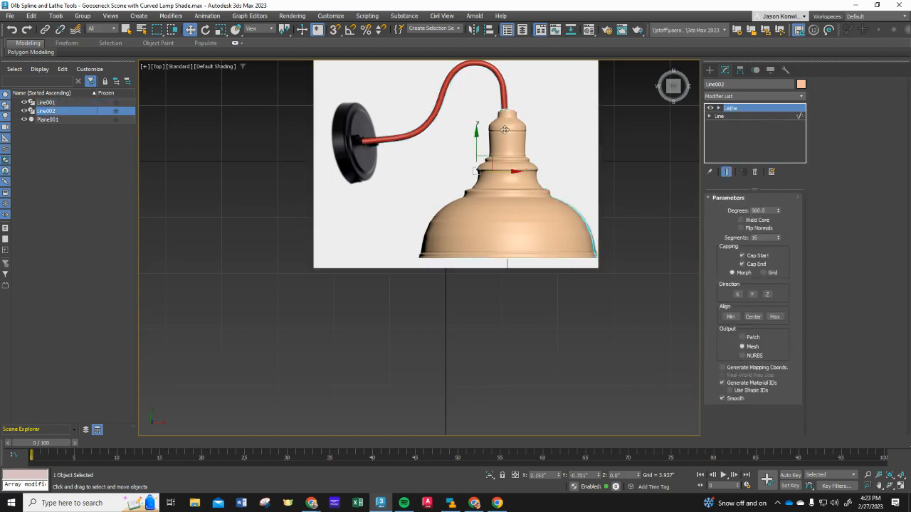
pyautogui.scroll(-2, 503, 123)
pyautogui.scroll(4, 522, 99)
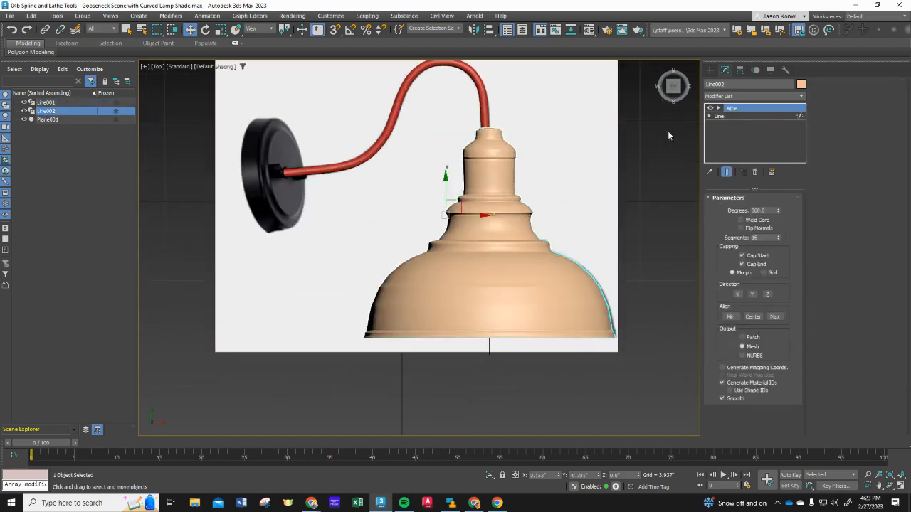
# - Remove the Lathe modifier from Line002 to return to editing its profile
pyautogui.click(721, 116)
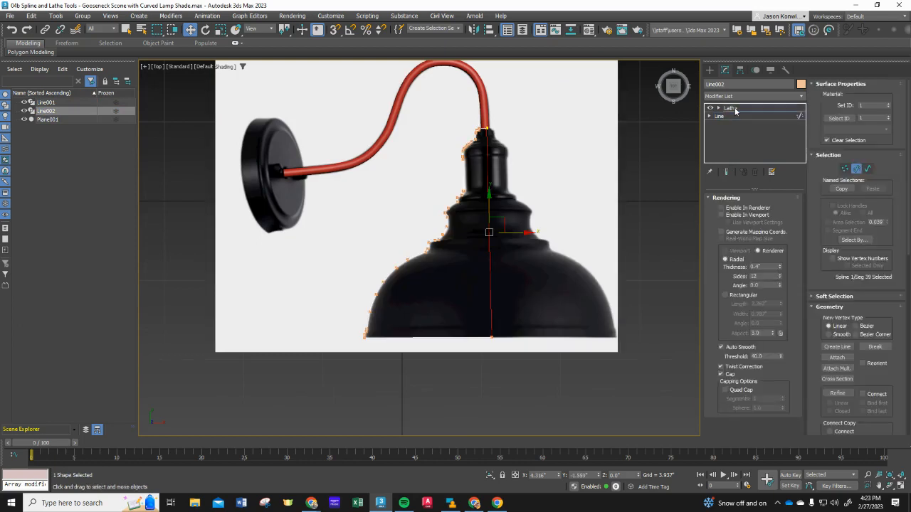
pyautogui.click(733, 109)
pyautogui.rightClick(737, 113)
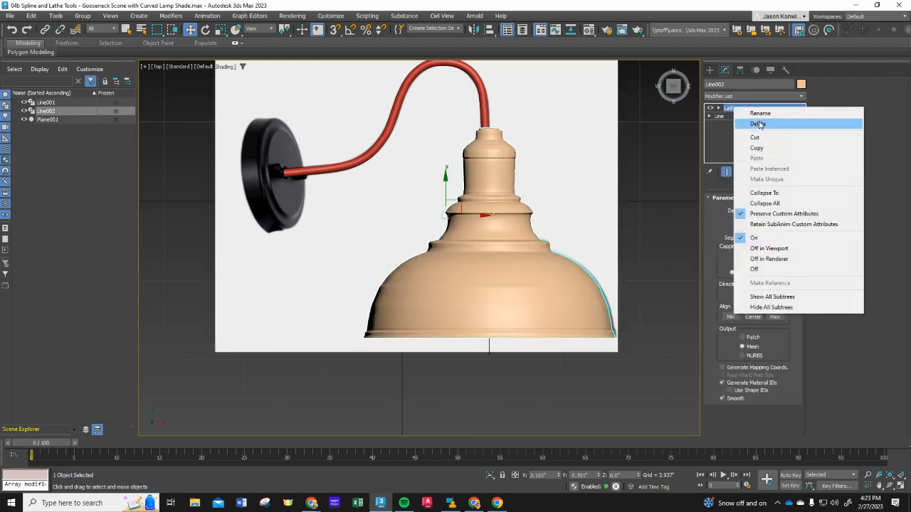
pyautogui.click(759, 124)
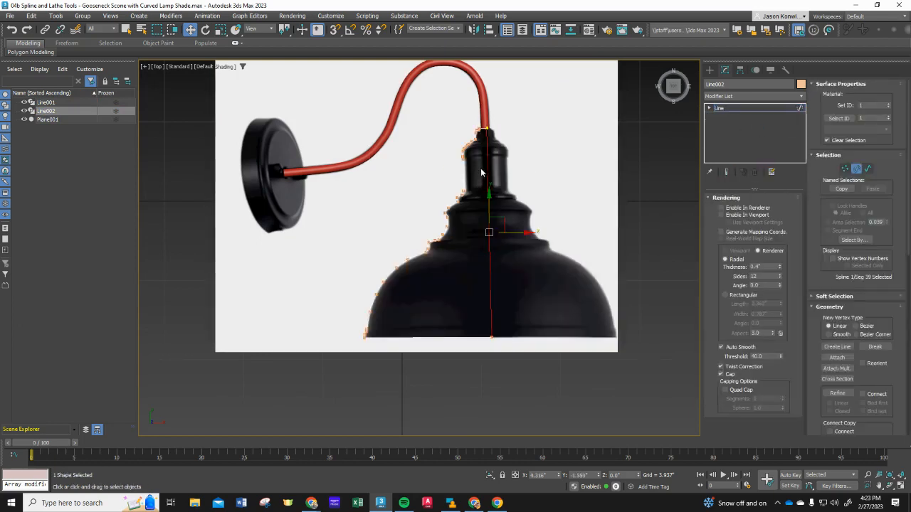
# - Hide the gooseneck arm and move the profile's top centre vertex along X to about 4.127", onto the arm's centreline
pyautogui.scroll(3, 487, 148)
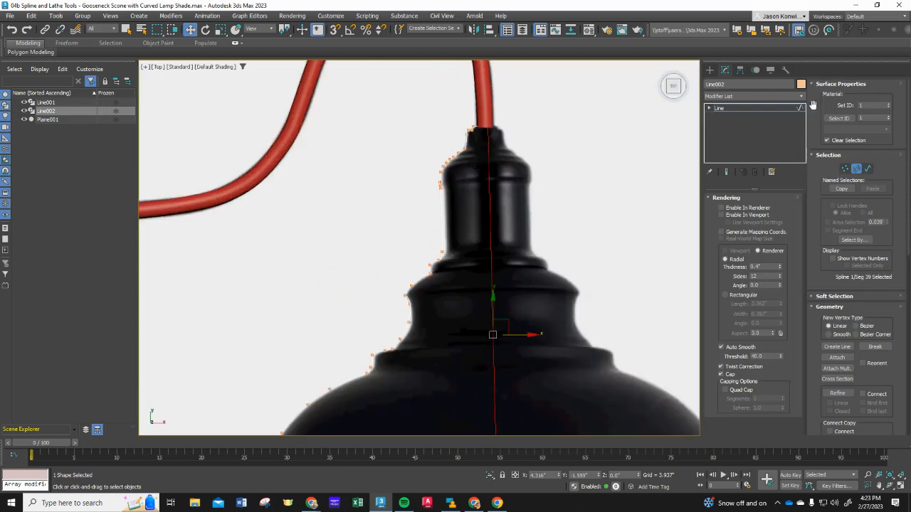
pyautogui.click(845, 169)
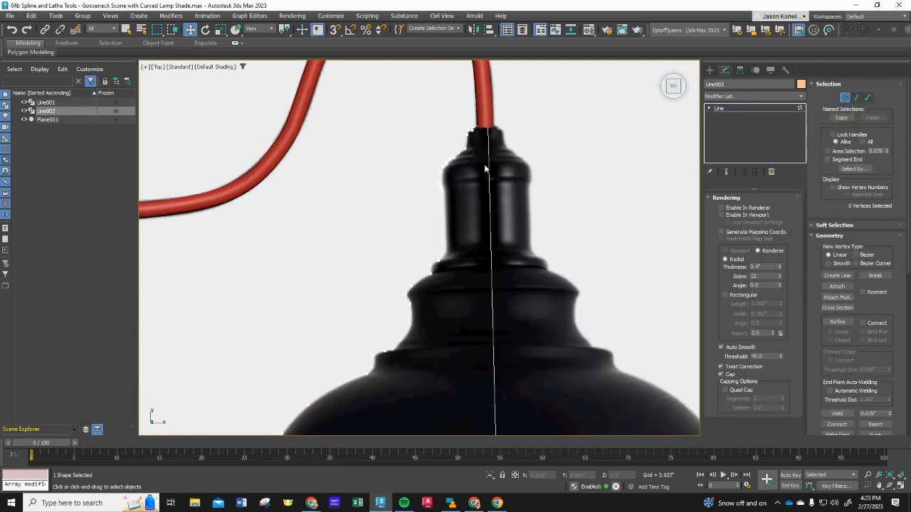
pyautogui.click(25, 104)
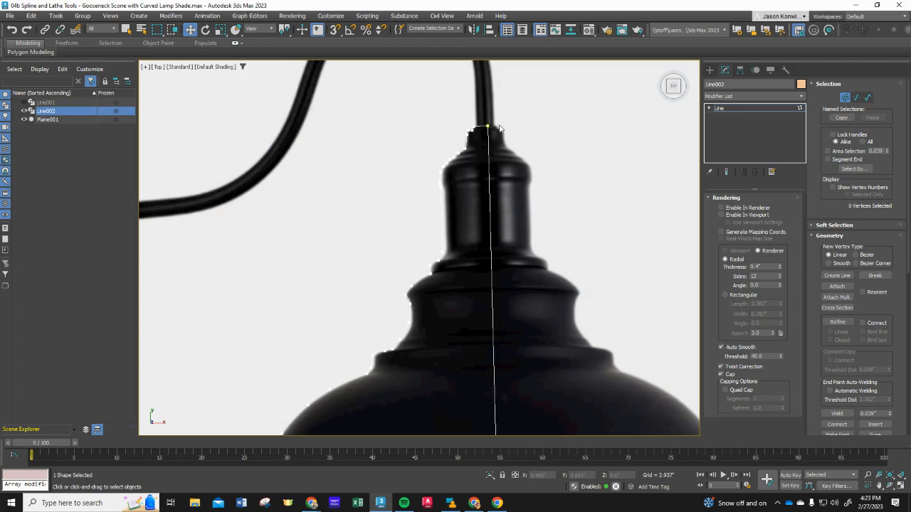
pyautogui.moveTo(488, 126); pyautogui.dragTo(485, 126)
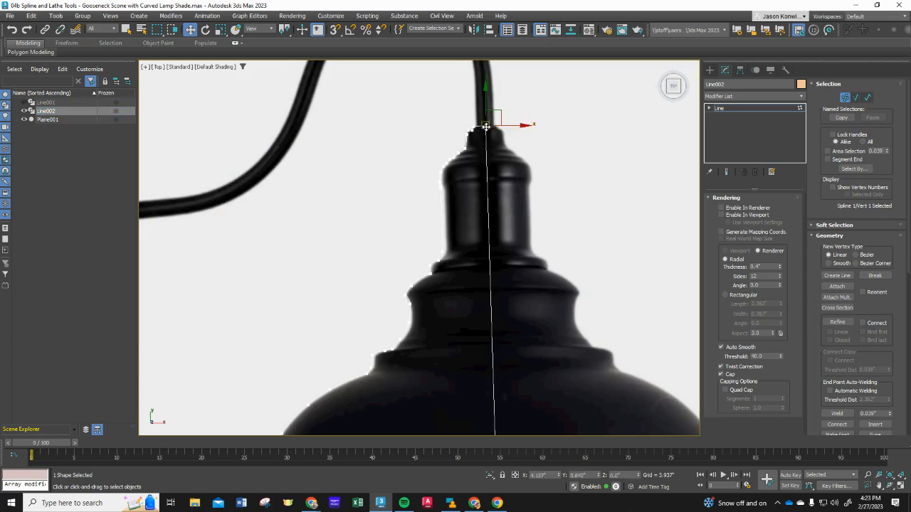
# - Apply a Lathe modifier to the profile with the adjusted top vertex and compare the shade with the reference image
pyautogui.click(728, 97)
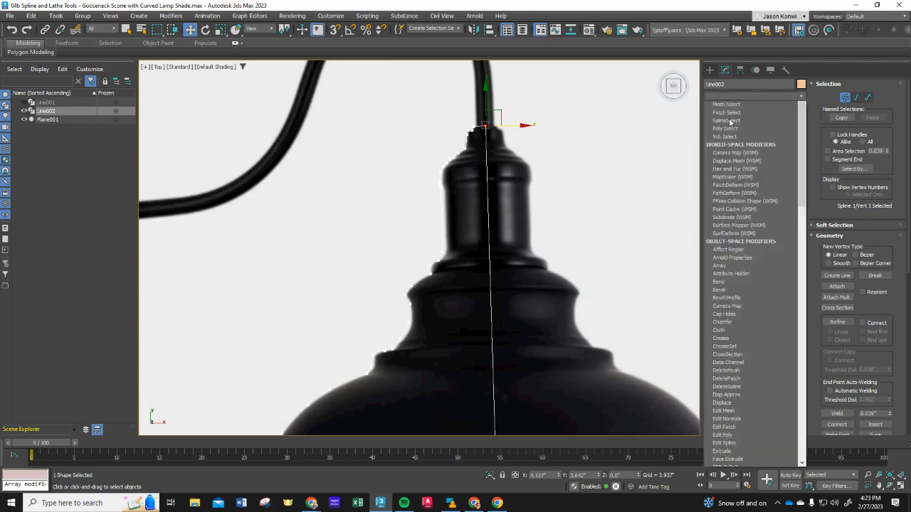
pyautogui.scroll(-5, 726, 292)
pyautogui.scroll(-2, 729, 415)
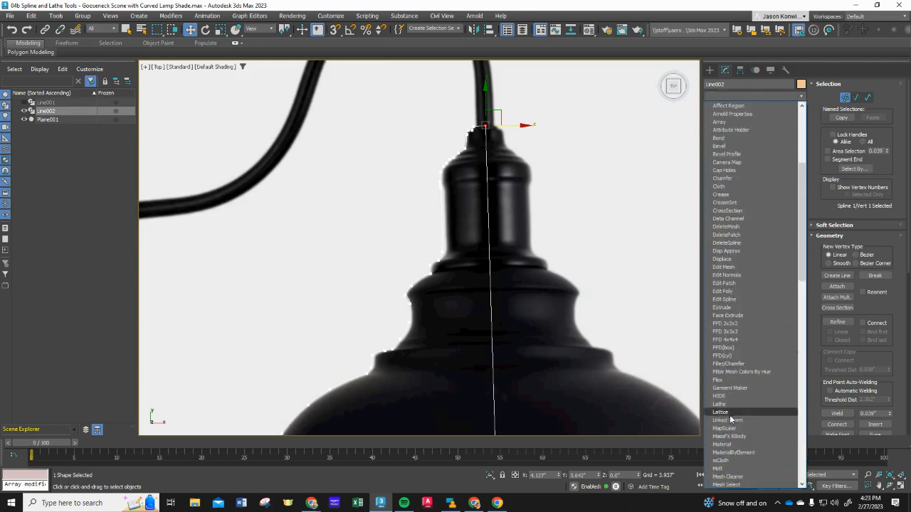
pyautogui.click(719, 403)
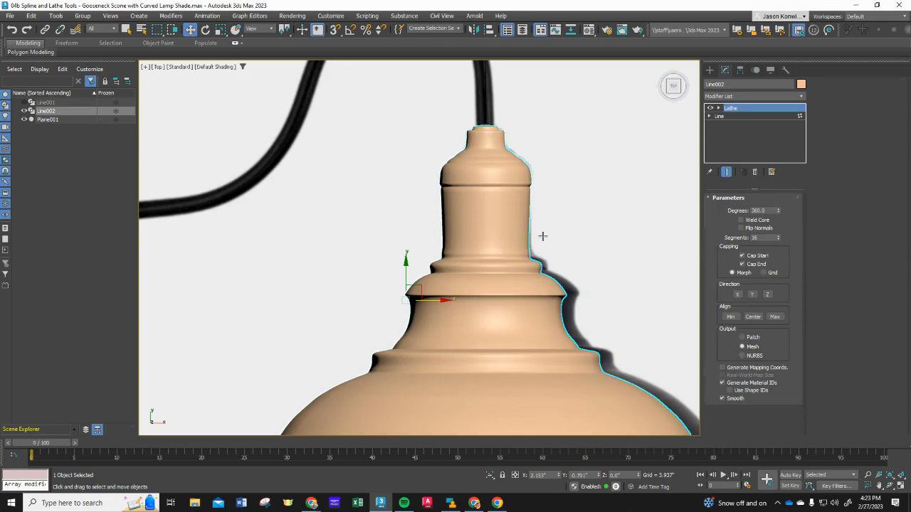
pyautogui.scroll(-6, 542, 235)
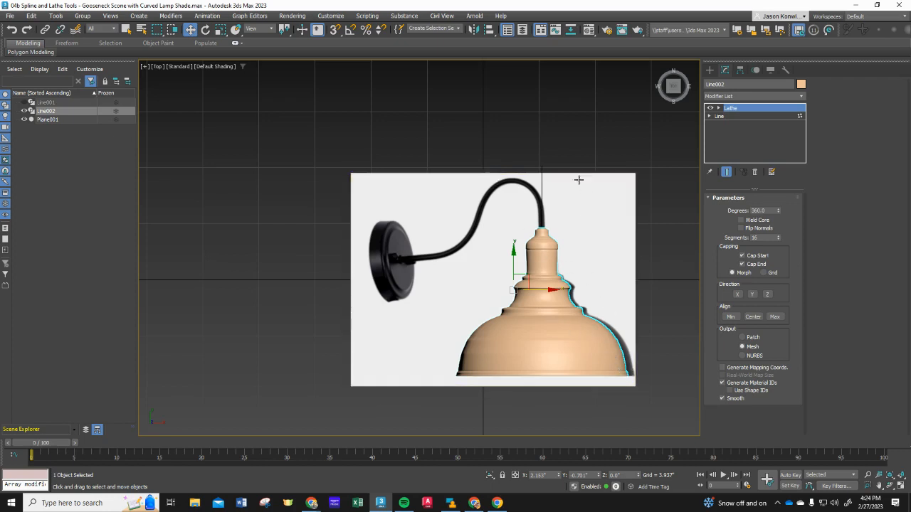
pyautogui.scroll(2, 574, 173)
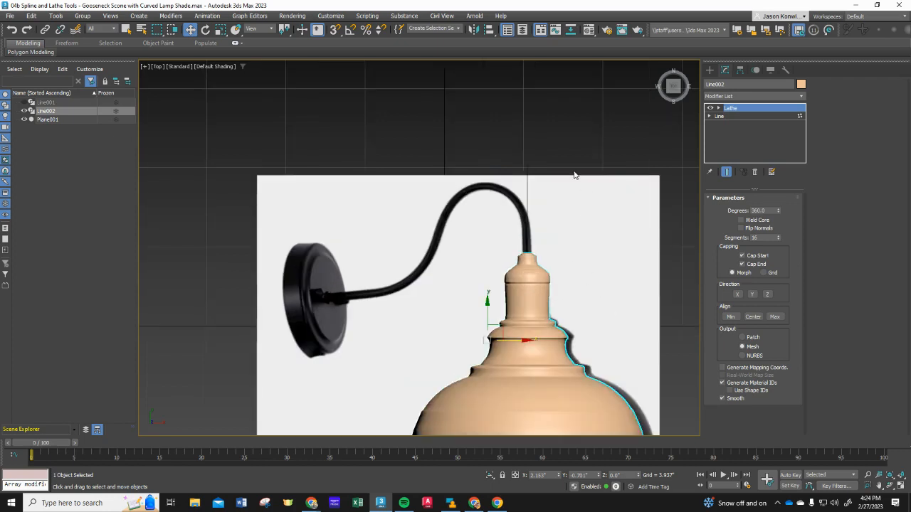
# - Unhide the gooseneck arm Line001 and check its alignment with the top of the lathed shade
pyautogui.click(24, 103)
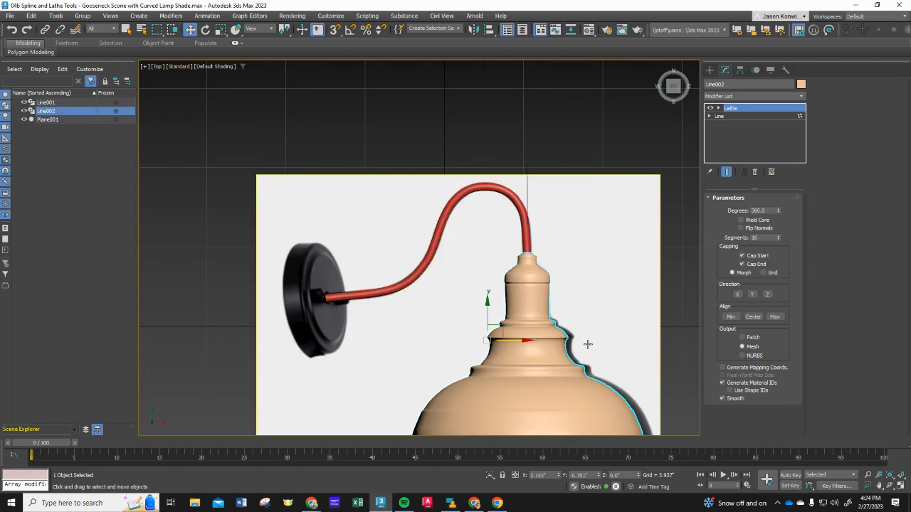
pyautogui.scroll(-4, 588, 340)
pyautogui.scroll(5, 640, 401)
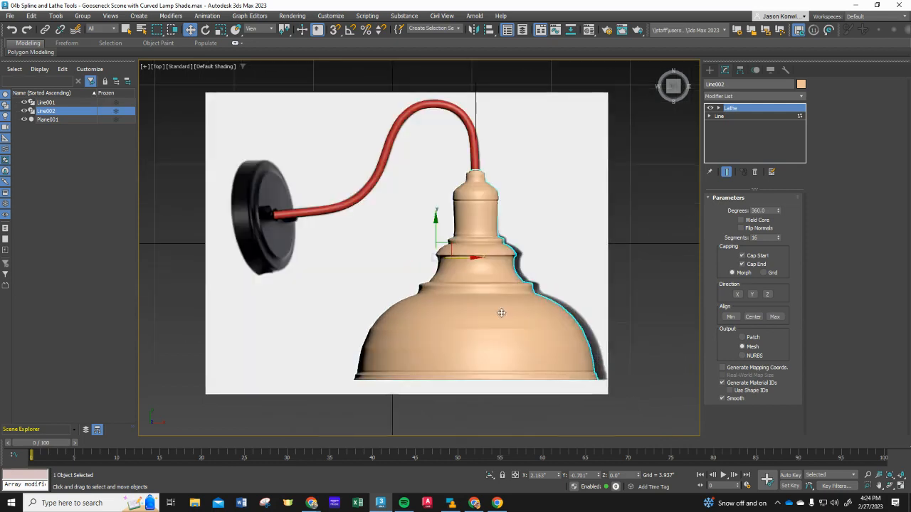